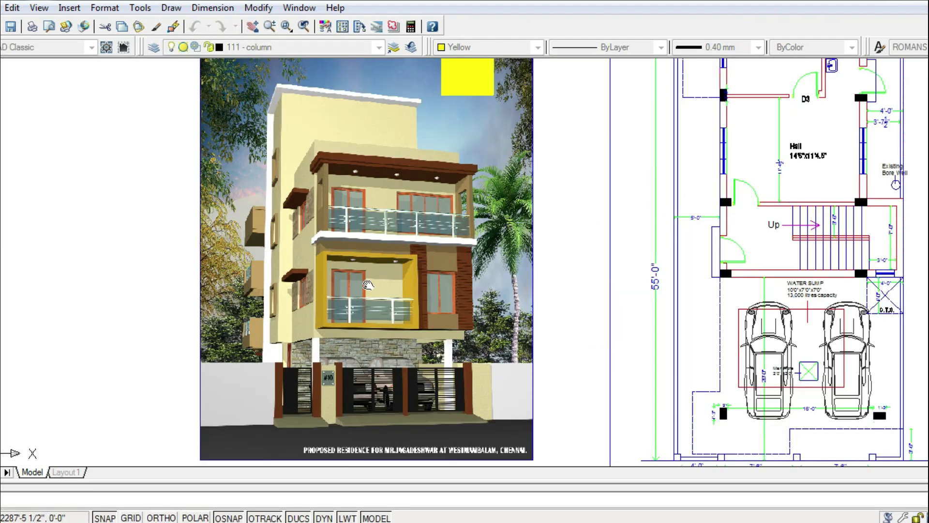
Examine the front elevation rendering of the proposed residence beside the site and ground floor plan.
{"action": "scroll", "coordinate": [402, 330], "scroll_direction": "down", "scroll_amount": 5}
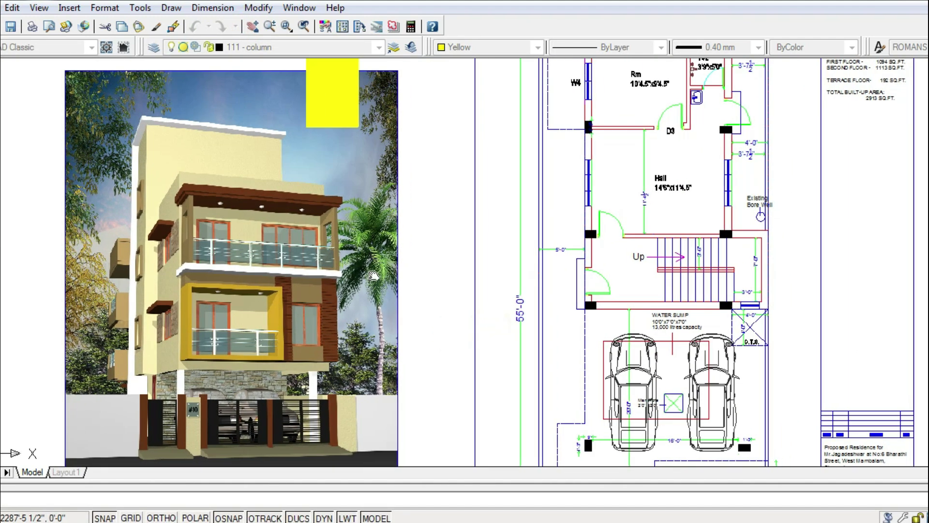
{"action": "scroll", "coordinate": [465, 255], "scroll_direction": "up", "scroll_amount": 2}
{"action": "left_click_drag", "start_coordinate": [421, 314], "coordinate": [460, 263]}
{"action": "scroll", "coordinate": [140, 260], "scroll_direction": "up", "scroll_amount": 2}
{"action": "left_click_drag", "start_coordinate": [126, 263], "coordinate": [300, 288]}
{"action": "scroll", "coordinate": [300, 288], "scroll_direction": "up", "scroll_amount": 2}
{"action": "scroll", "coordinate": [331, 300], "scroll_direction": "down", "scroll_amount": 1}
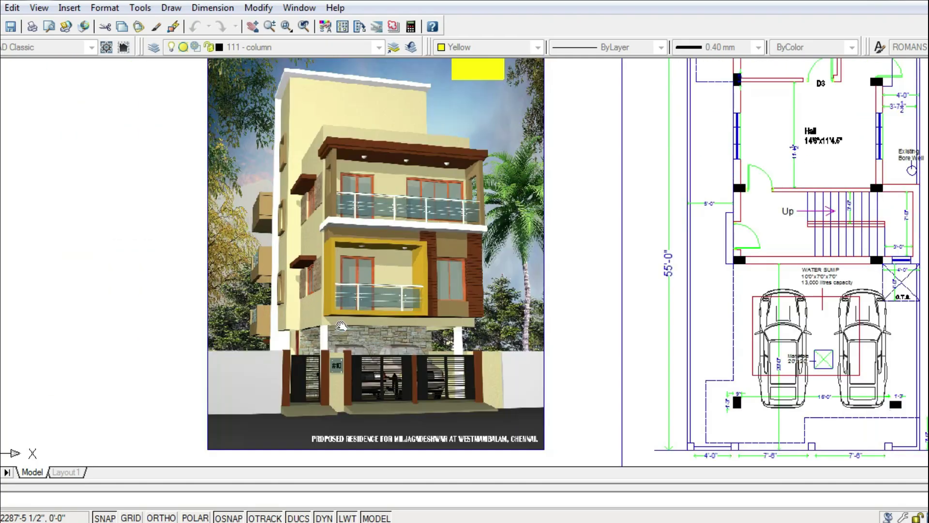
{"action": "scroll", "coordinate": [347, 328], "scroll_direction": "up", "scroll_amount": 2}
{"action": "scroll", "coordinate": [428, 295], "scroll_direction": "down", "scroll_amount": 2}
Examine the ground floor working drawing, from its grid lines and joinery schedule down to the car parking and entrance.
{"action": "left_click_drag", "start_coordinate": [547, 295], "coordinate": [371, 208]}
{"action": "mouse_move", "coordinate": [610, 315]}
{"action": "left_mouse_down"}
{"action": "mouse_move", "coordinate": [437, 315]}
{"action": "mouse_move", "coordinate": [452, 238]}
{"action": "left_mouse_up"}
{"action": "scroll", "coordinate": [364, 373], "scroll_direction": "down", "scroll_amount": 1}
{"action": "left_click_drag", "start_coordinate": [347, 342], "coordinate": [438, 167]}
{"action": "scroll", "coordinate": [356, 337], "scroll_direction": "up", "scroll_amount": 2}
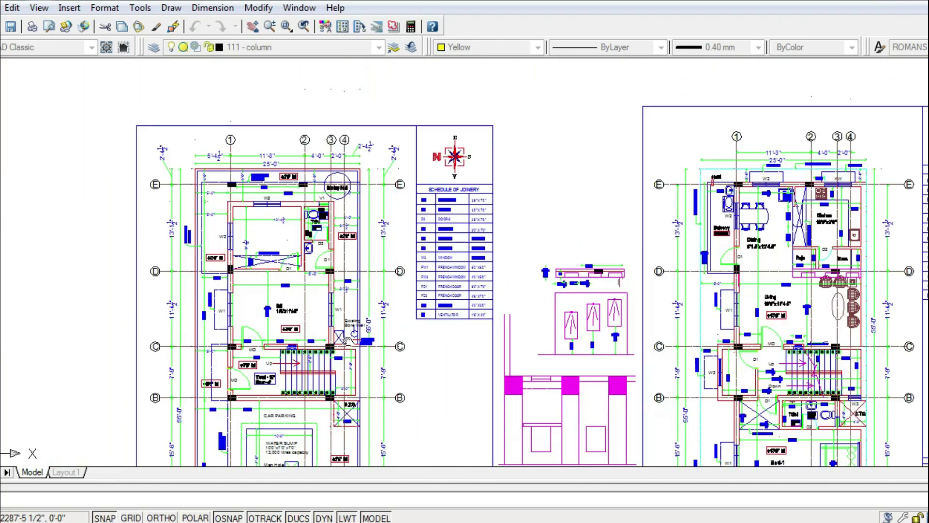
{"action": "scroll", "coordinate": [315, 346], "scroll_direction": "up", "scroll_amount": 1}
{"action": "left_click_drag", "start_coordinate": [313, 135], "coordinate": [312, 268]}
{"action": "scroll", "coordinate": [312, 267], "scroll_direction": "up", "scroll_amount": 1}
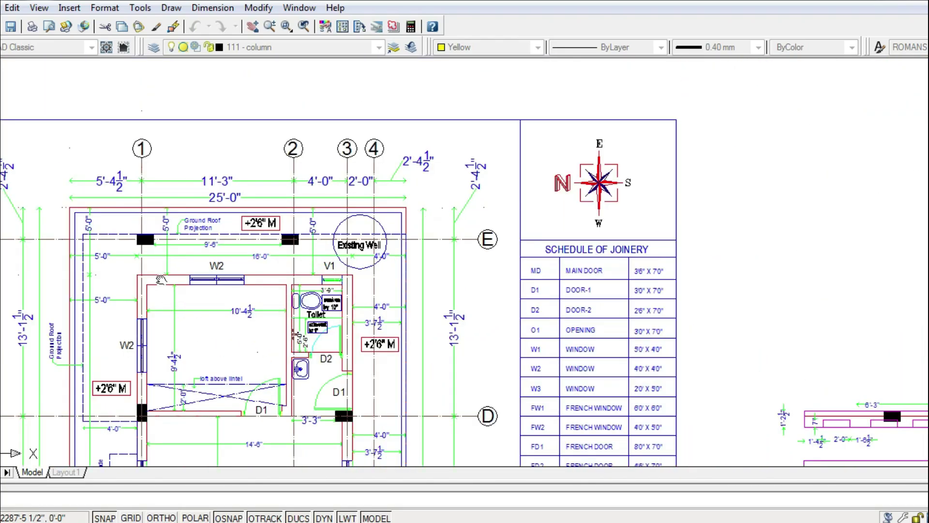
{"action": "mouse_move", "coordinate": [189, 365]}
{"action": "middle_mouse_down"}
{"action": "mouse_move", "coordinate": [166, 263]}
{"action": "mouse_move", "coordinate": [170, 240]}
{"action": "middle_mouse_up"}
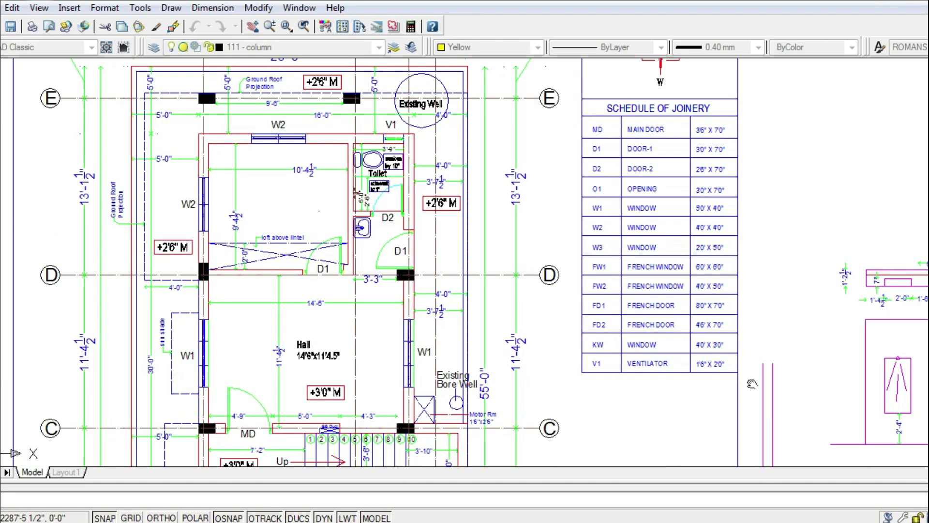
{"action": "scroll", "coordinate": [457, 273], "scroll_direction": "down", "scroll_amount": 2}
{"action": "left_click_drag", "start_coordinate": [461, 427], "coordinate": [451, 267]}
{"action": "left_click_drag", "start_coordinate": [410, 373], "coordinate": [433, 314]}
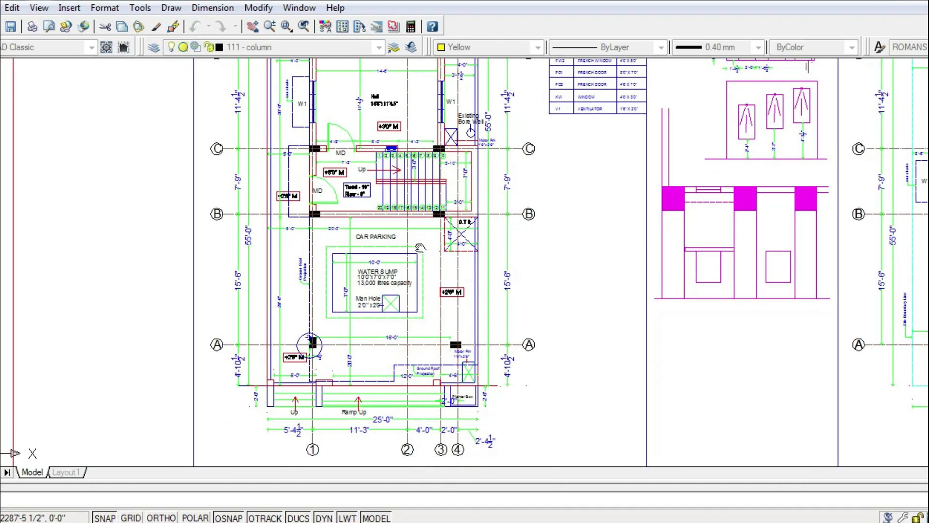
Return to the residence rendering and examine its front gate, balconies and facade details up close.
{"action": "middle_click_drag", "start_coordinate": [420, 247], "coordinate": [427, 317]}
{"action": "middle_click_drag", "start_coordinate": [379, 115], "coordinate": [391, 334]}
{"action": "middle_click_drag", "start_coordinate": [396, 180], "coordinate": [398, 319]}
{"action": "middle_click_drag", "start_coordinate": [361, 214], "coordinate": [359, 318]}
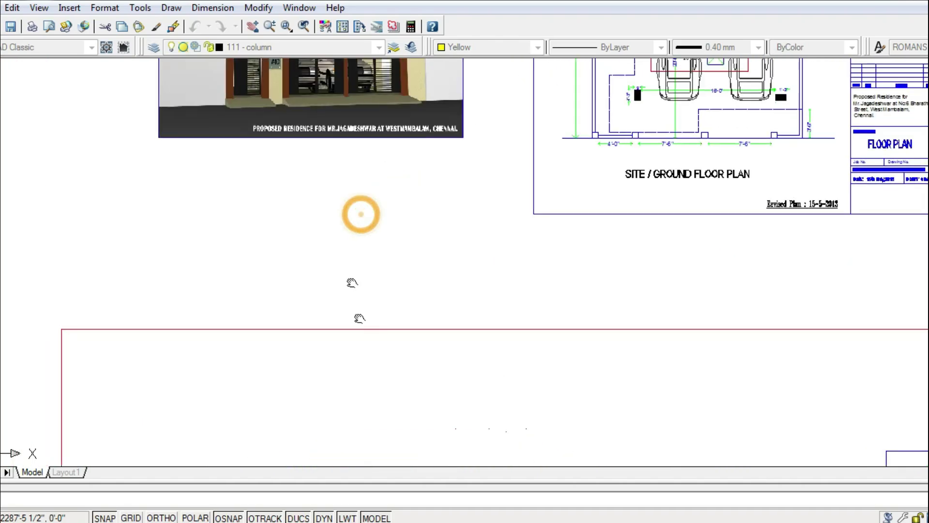
{"action": "middle_click_drag", "start_coordinate": [333, 207], "coordinate": [355, 419]}
{"action": "middle_click_drag", "start_coordinate": [315, 240], "coordinate": [327, 325]}
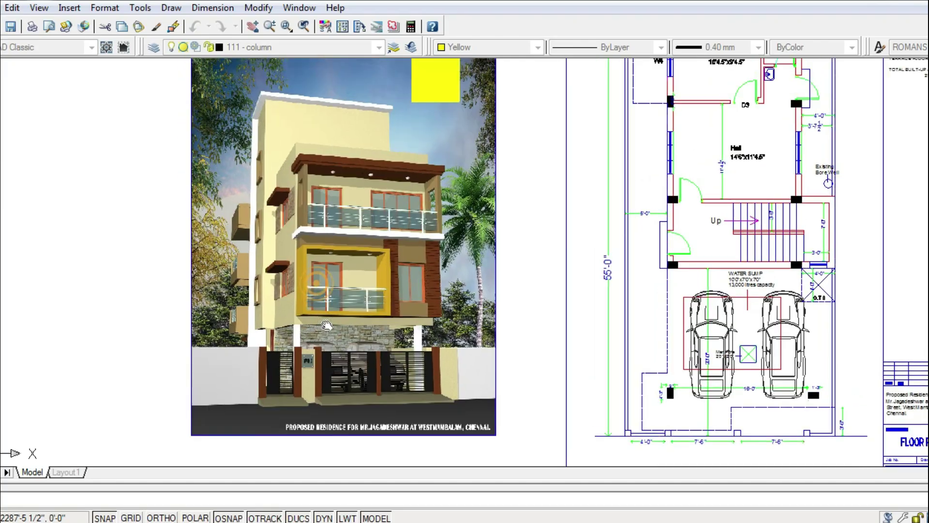
{"action": "scroll", "coordinate": [326, 324], "scroll_direction": "up", "scroll_amount": 3}
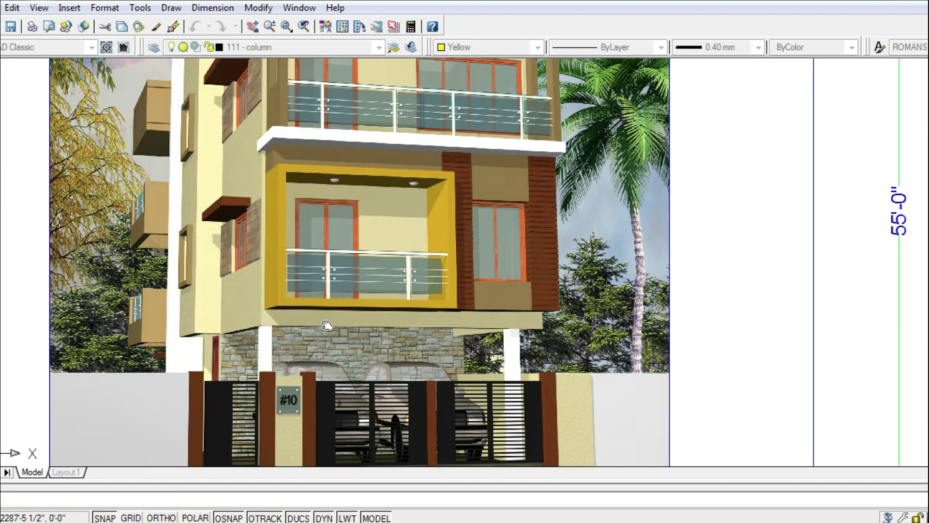
{"action": "mouse_move", "coordinate": [348, 304]}
{"action": "middle_mouse_down"}
{"action": "mouse_move", "coordinate": [368, 251]}
{"action": "mouse_move", "coordinate": [373, 317]}
{"action": "middle_mouse_up"}
{"action": "mouse_move", "coordinate": [372, 213]}
{"action": "middle_mouse_down"}
{"action": "mouse_move", "coordinate": [373, 270]}
{"action": "mouse_move", "coordinate": [349, 284]}
{"action": "middle_mouse_up"}
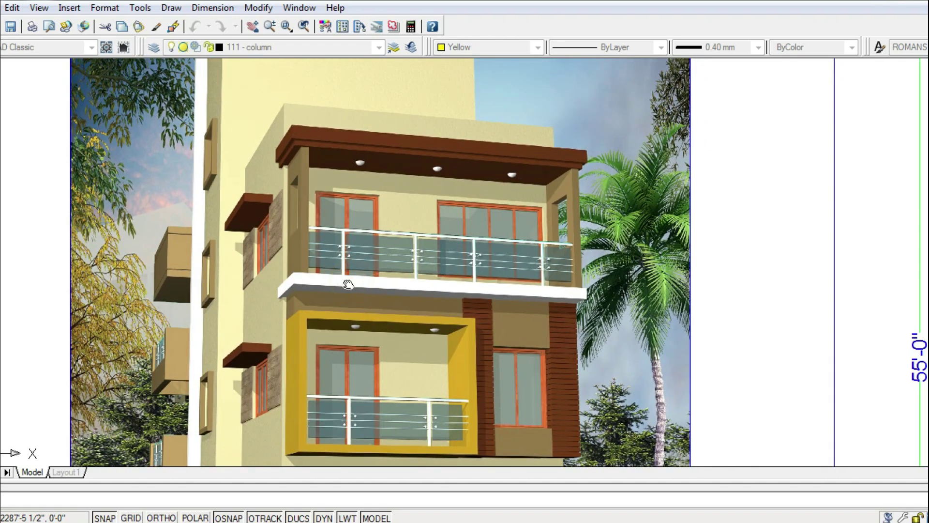
{"action": "scroll", "coordinate": [348, 284], "scroll_direction": "down", "scroll_amount": 2}
Examine the ground floor presentation plan and the adjacent plan with the kitchen, dining and living rooms.
{"action": "middle_click_drag", "start_coordinate": [386, 363], "coordinate": [303, 264]}
{"action": "middle_click_drag", "start_coordinate": [577, 329], "coordinate": [442, 355]}
{"action": "middle_click_drag", "start_coordinate": [674, 395], "coordinate": [670, 396]}
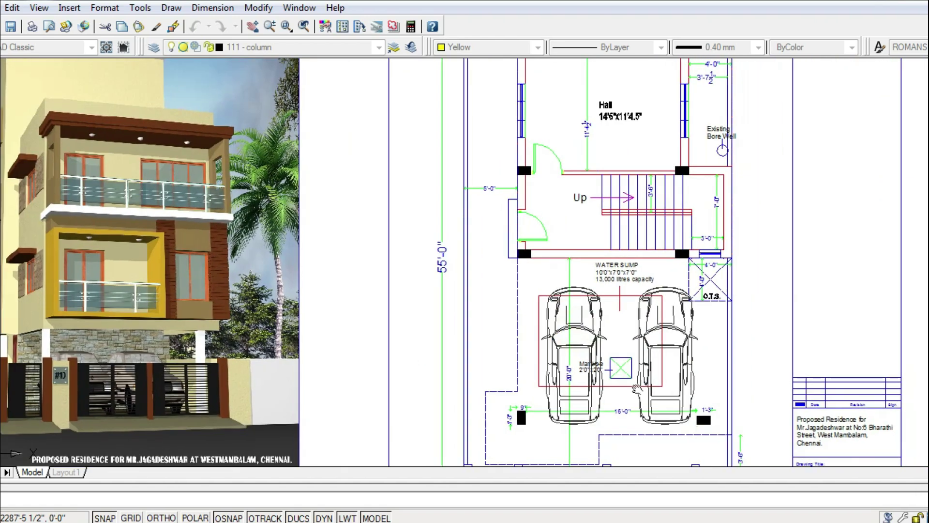
{"action": "middle_click_drag", "start_coordinate": [626, 306], "coordinate": [462, 297]}
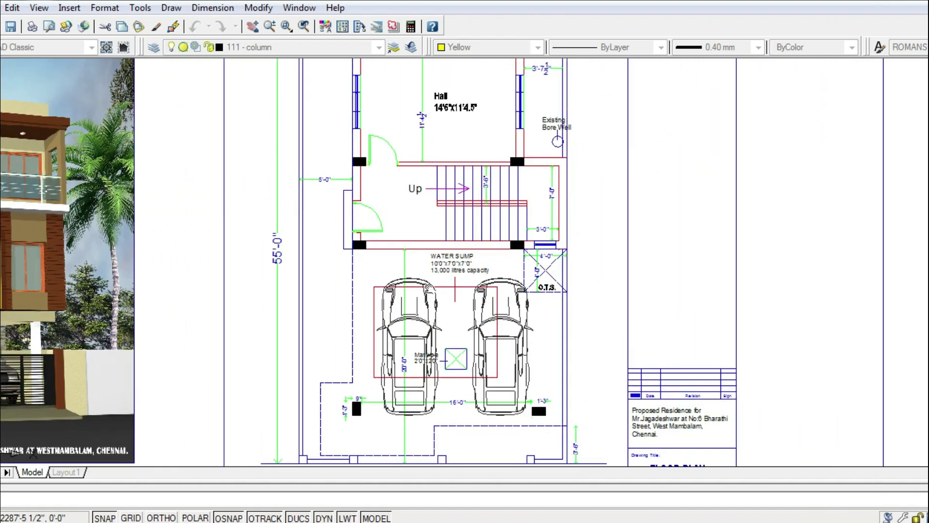
{"action": "middle_click_drag", "start_coordinate": [529, 93], "coordinate": [522, 272]}
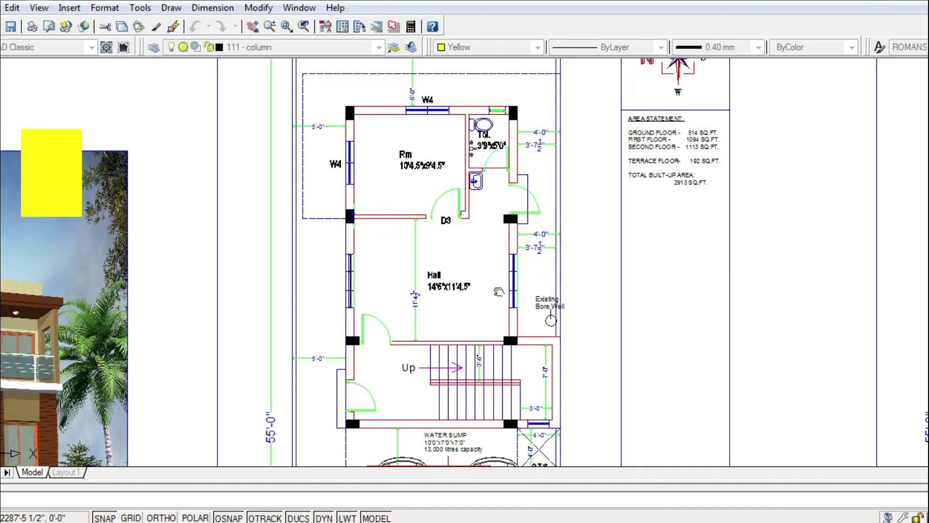
{"action": "scroll", "coordinate": [498, 291], "scroll_direction": "down", "scroll_amount": 5}
{"action": "scroll", "coordinate": [665, 287], "scroll_direction": "up", "scroll_amount": 5}
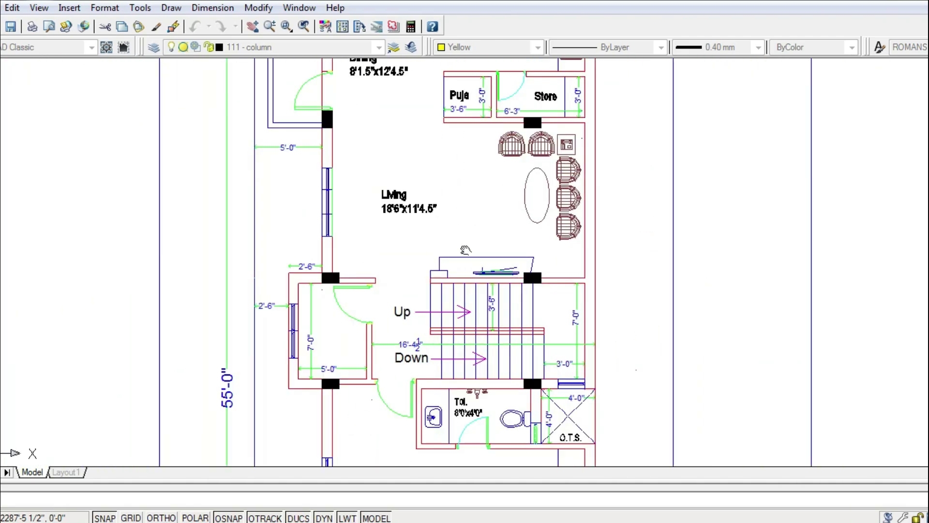
{"action": "left_click_drag", "start_coordinate": [456, 246], "coordinate": [433, 349]}
{"action": "left_click_drag", "start_coordinate": [362, 183], "coordinate": [359, 245]}
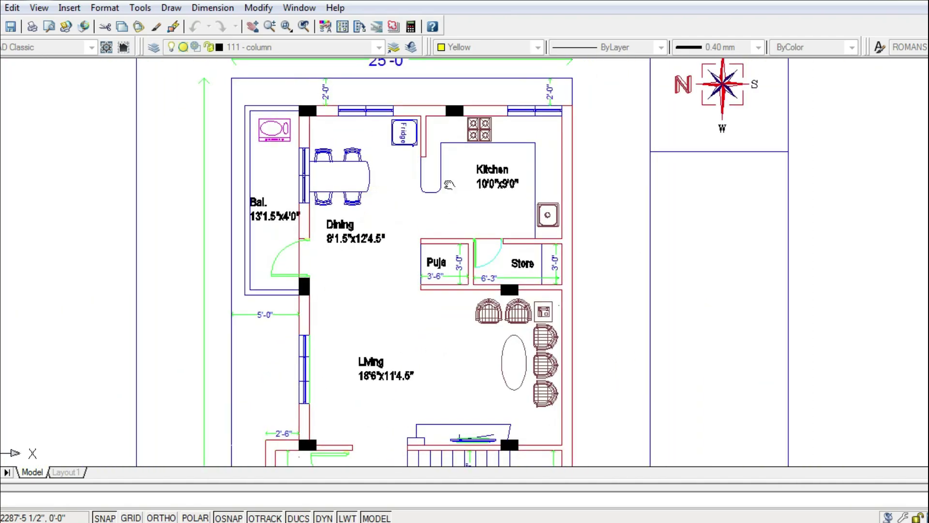
{"action": "left_click_drag", "start_coordinate": [413, 379], "coordinate": [403, 225]}
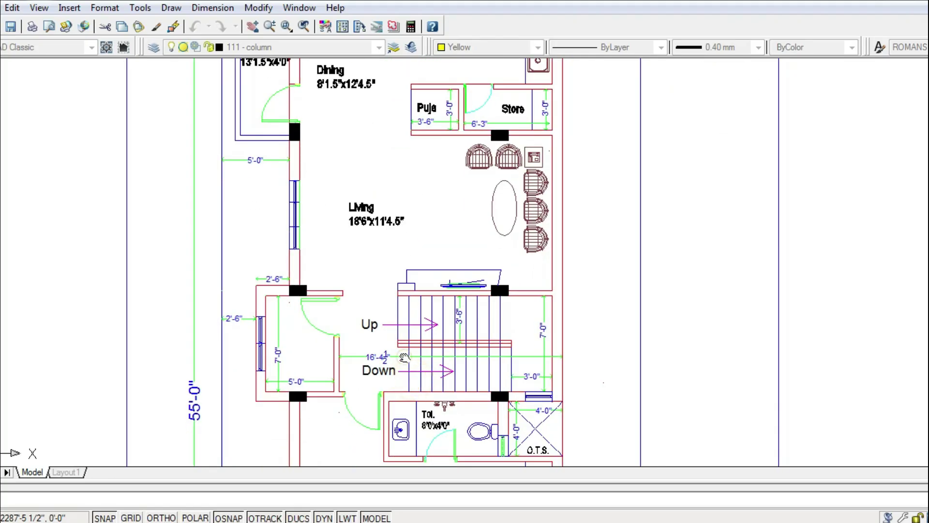
{"action": "left_click_drag", "start_coordinate": [404, 357], "coordinate": [420, 190]}
Examine the presentation plan with the family room and bedrooms, and the open terrace plan.
{"action": "scroll", "coordinate": [431, 298], "scroll_direction": "down", "scroll_amount": 2}
{"action": "left_click_drag", "start_coordinate": [581, 324], "coordinate": [285, 360]}
{"action": "left_click_drag", "start_coordinate": [679, 217], "coordinate": [418, 282]}
{"action": "scroll", "coordinate": [472, 238], "scroll_direction": "up", "scroll_amount": 2}
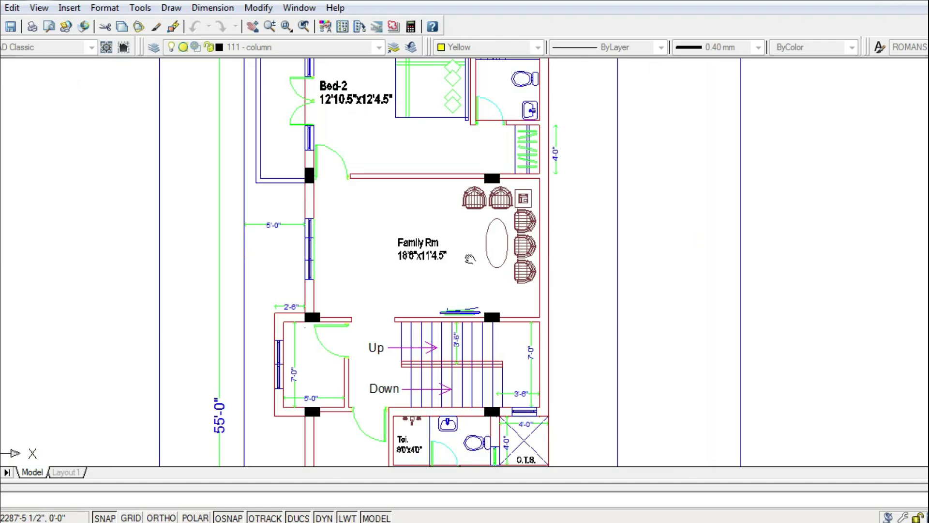
{"action": "left_click_drag", "start_coordinate": [455, 248], "coordinate": [445, 301]}
{"action": "mouse_move", "coordinate": [454, 370]}
{"action": "left_mouse_down"}
{"action": "mouse_move", "coordinate": [447, 200]}
{"action": "mouse_move", "coordinate": [477, 251]}
{"action": "left_mouse_up"}
{"action": "scroll", "coordinate": [467, 329], "scroll_direction": "down", "scroll_amount": 2}
{"action": "left_click_drag", "start_coordinate": [609, 321], "coordinate": [338, 420]}
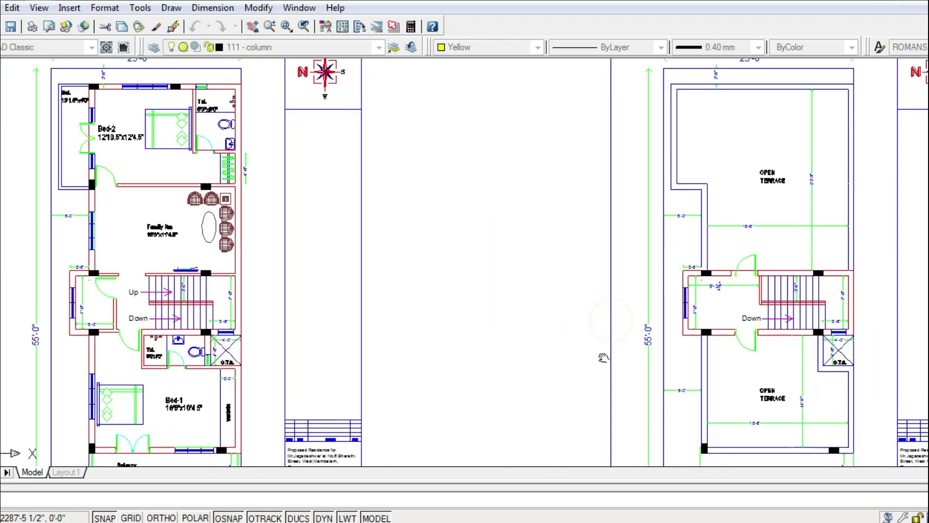
{"action": "left_click_drag", "start_coordinate": [613, 352], "coordinate": [402, 309]}
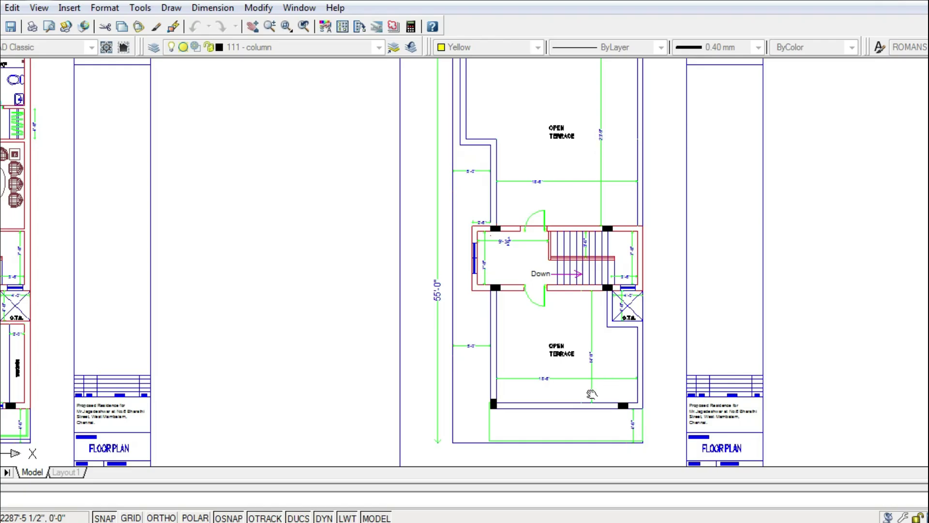
{"action": "scroll", "coordinate": [571, 362], "scroll_direction": "up", "scroll_amount": 3}
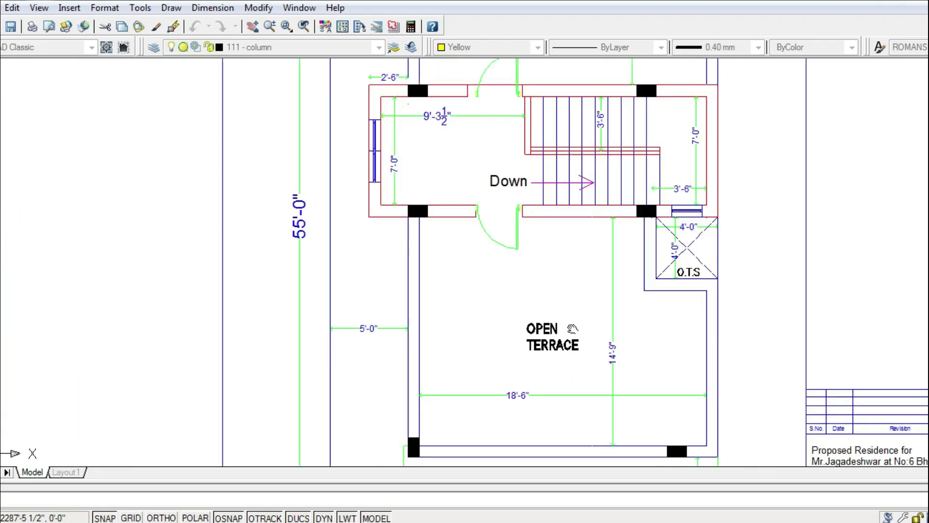
Delete the circle around the column at grid intersection A-1 in the ground floor working drawing.
{"action": "scroll", "coordinate": [573, 328], "scroll_direction": "down", "scroll_amount": 6}
{"action": "left_click_drag", "start_coordinate": [409, 384], "coordinate": [626, 347]}
{"action": "left_click_drag", "start_coordinate": [430, 340], "coordinate": [507, 346]}
{"action": "left_click_drag", "start_coordinate": [330, 347], "coordinate": [559, 341]}
{"action": "left_click_drag", "start_coordinate": [278, 369], "coordinate": [377, 367]}
{"action": "left_click_drag", "start_coordinate": [178, 427], "coordinate": [241, 387]}
{"action": "left_click_drag", "start_coordinate": [255, 394], "coordinate": [285, 260]}
{"action": "left_click_drag", "start_coordinate": [270, 361], "coordinate": [333, 169]}
{"action": "scroll", "coordinate": [358, 346], "scroll_direction": "up", "scroll_amount": 4}
{"action": "scroll", "coordinate": [401, 364], "scroll_direction": "up", "scroll_amount": 2}
{"action": "left_click_drag", "start_coordinate": [404, 376], "coordinate": [414, 338]}
{"action": "middle_click_drag", "start_coordinate": [415, 337], "coordinate": [411, 339]}
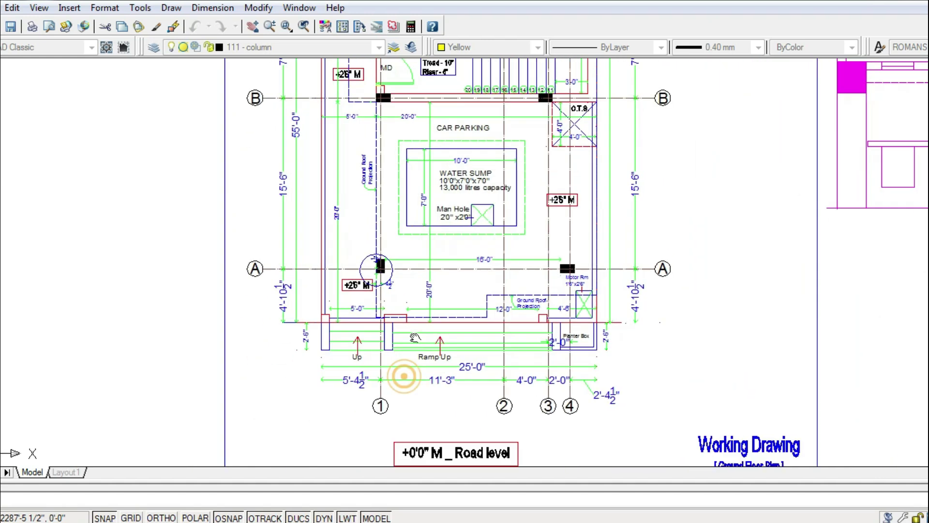
{"action": "scroll", "coordinate": [418, 332], "scroll_direction": "down", "scroll_amount": 4}
{"action": "scroll", "coordinate": [365, 264], "scroll_direction": "up", "scroll_amount": 5}
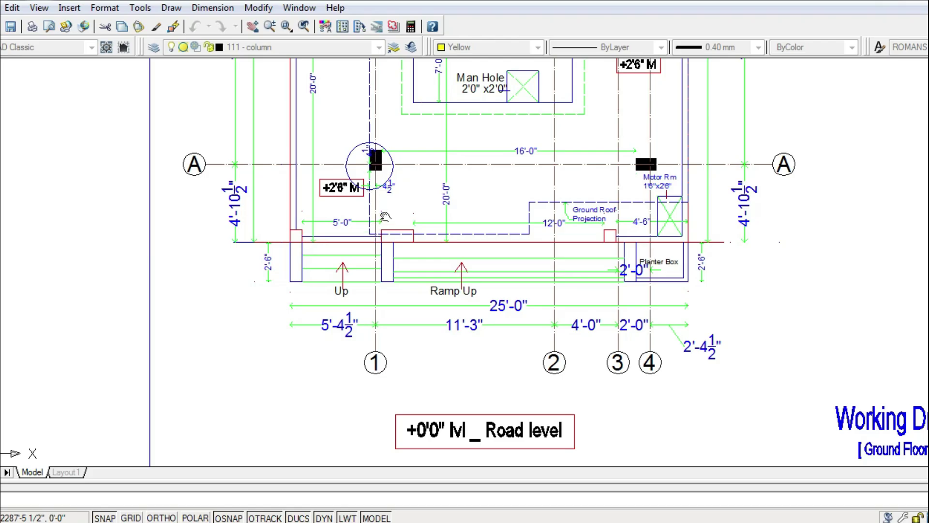
{"action": "scroll", "coordinate": [367, 172], "scroll_direction": "up", "scroll_amount": 2}
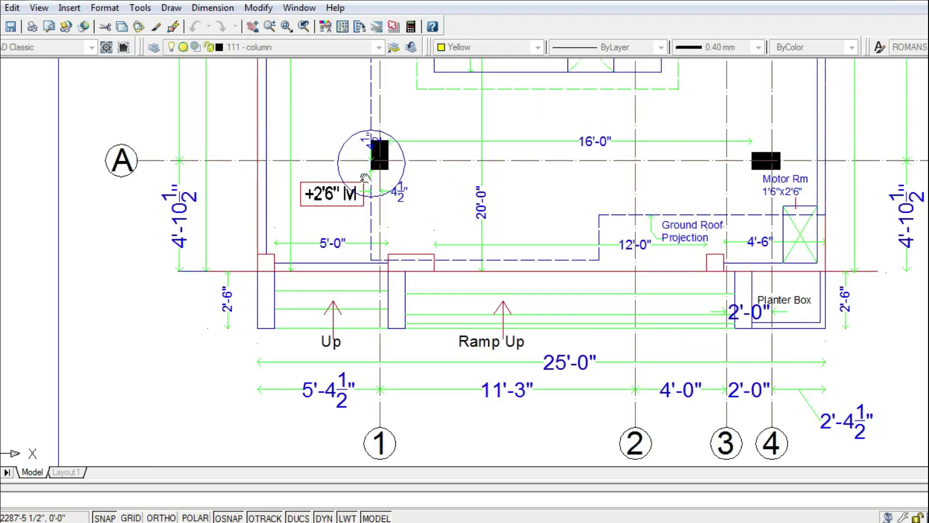
{"action": "left_click", "coordinate": [404, 159]}
{"action": "key", "text": "Delete"}
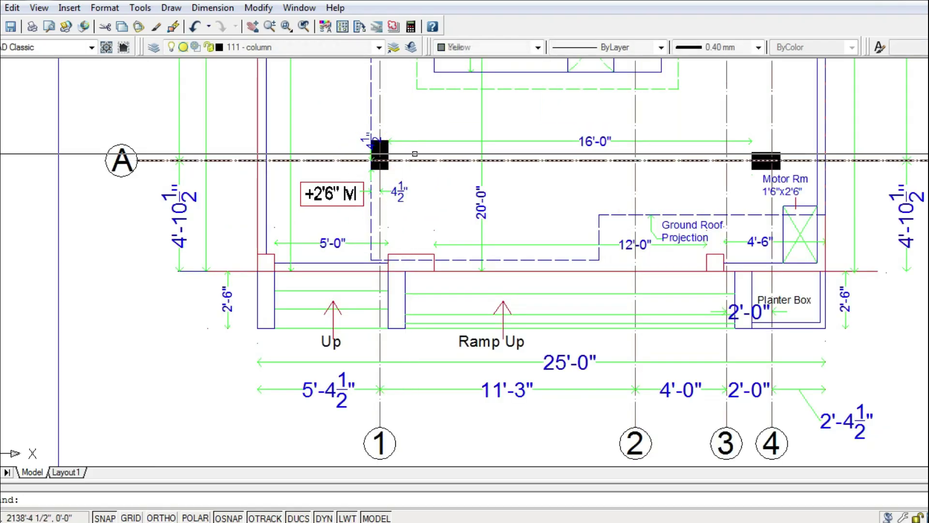
Examine the numbered and lettered column grid lines along the ground floor working drawing, from grid A up to grid E.
{"action": "left_click", "coordinate": [253, 26]}
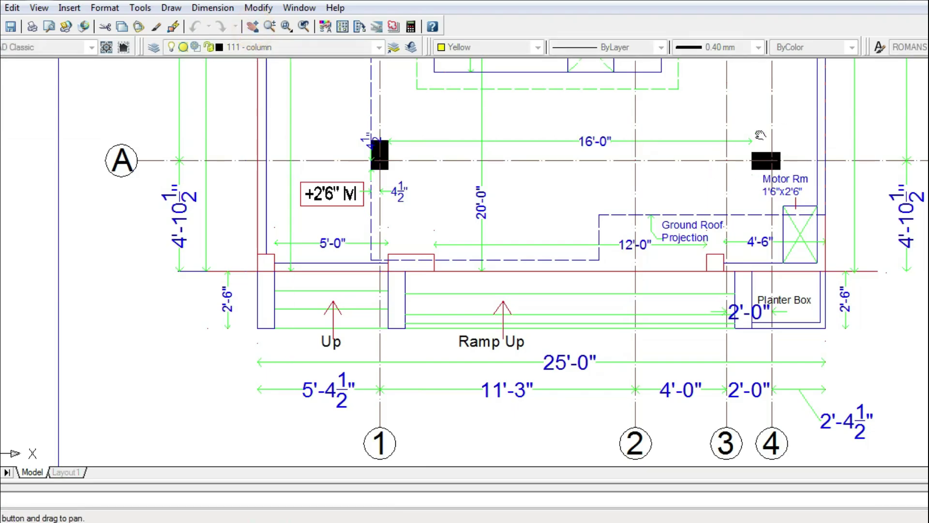
{"action": "left_click_drag", "start_coordinate": [328, 405], "coordinate": [332, 373]}
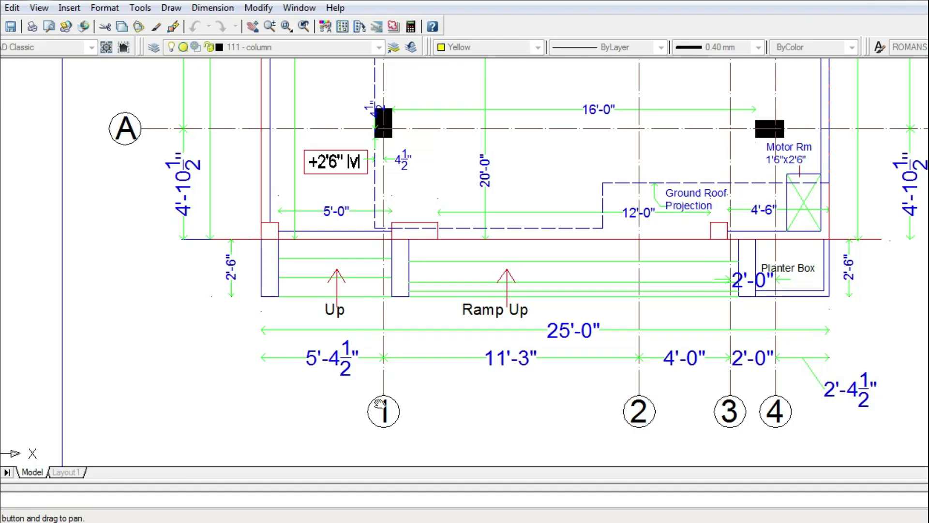
{"action": "scroll", "coordinate": [420, 361], "scroll_direction": "down", "scroll_amount": 2}
{"action": "left_click_drag", "start_coordinate": [431, 238], "coordinate": [432, 349]}
{"action": "left_click_drag", "start_coordinate": [419, 202], "coordinate": [419, 315]}
{"action": "left_click_drag", "start_coordinate": [402, 181], "coordinate": [402, 305]}
{"action": "left_click_drag", "start_coordinate": [406, 143], "coordinate": [413, 246]}
{"action": "left_click_drag", "start_coordinate": [398, 137], "coordinate": [398, 274]}
{"action": "left_click_drag", "start_coordinate": [390, 166], "coordinate": [399, 246]}
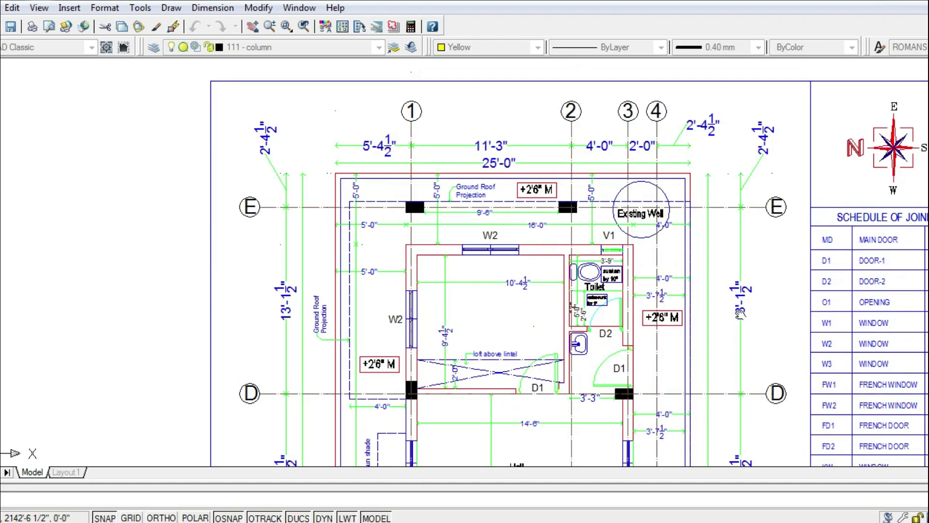
Examine the room beside the toilet on the working plan, including its walls, windows, columns and inner dimensions.
{"action": "middle_click_drag", "start_coordinate": [681, 312], "coordinate": [649, 300]}
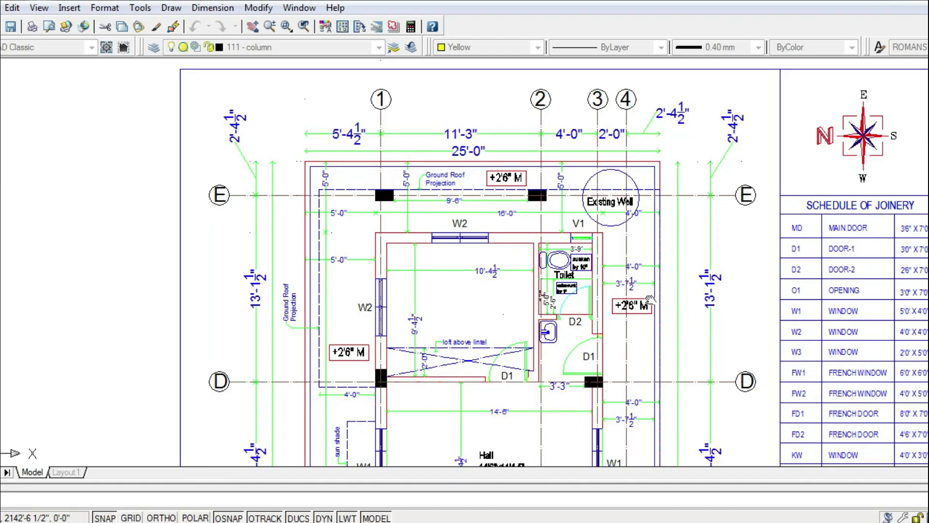
{"action": "middle_click_drag", "start_coordinate": [493, 345], "coordinate": [475, 314]}
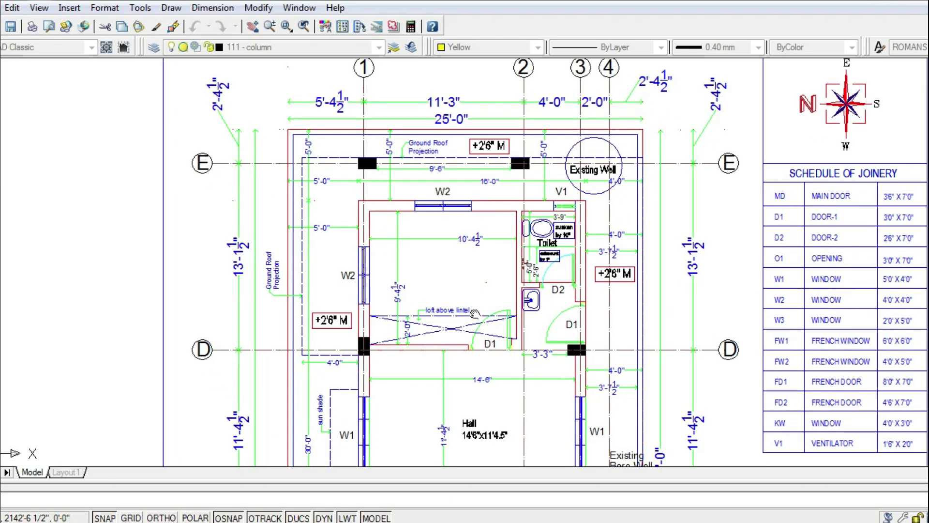
{"action": "scroll", "coordinate": [454, 271], "scroll_direction": "up", "scroll_amount": 2}
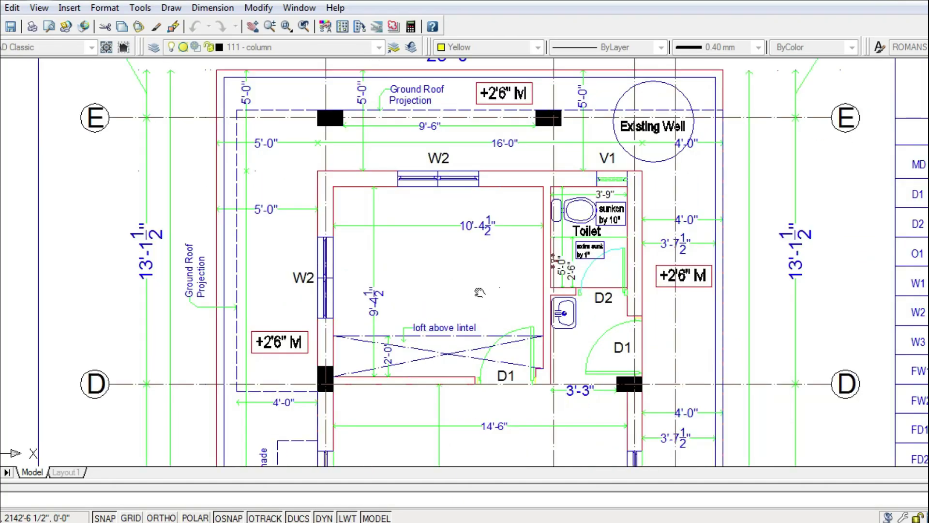
{"action": "middle_click_drag", "start_coordinate": [315, 395], "coordinate": [317, 369]}
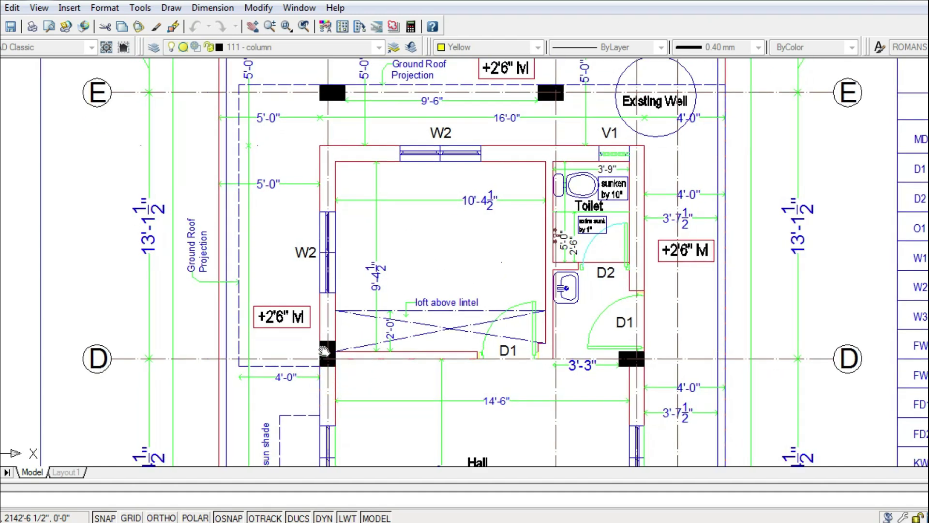
{"action": "scroll", "coordinate": [317, 369], "scroll_direction": "up", "scroll_amount": 4}
{"action": "scroll", "coordinate": [344, 317], "scroll_direction": "down", "scroll_amount": 3}
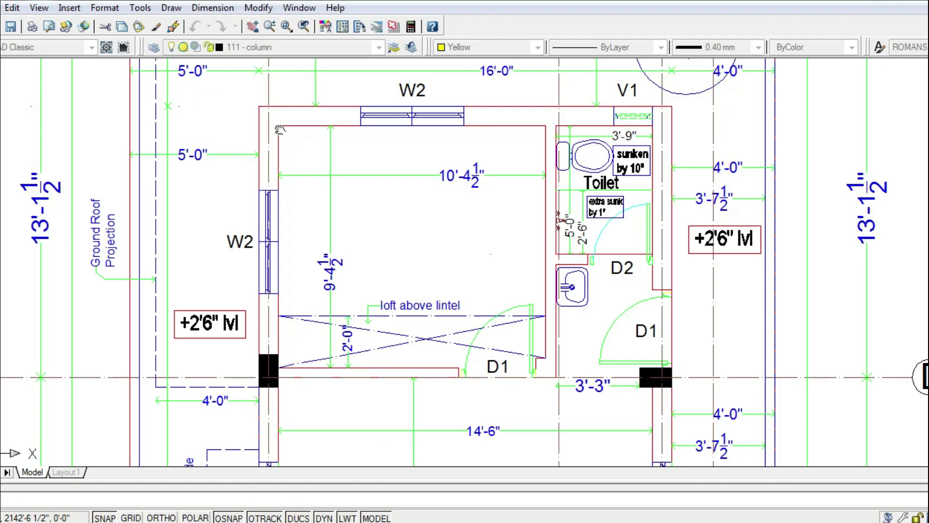
{"action": "scroll", "coordinate": [246, 215], "scroll_direction": "up", "scroll_amount": 3}
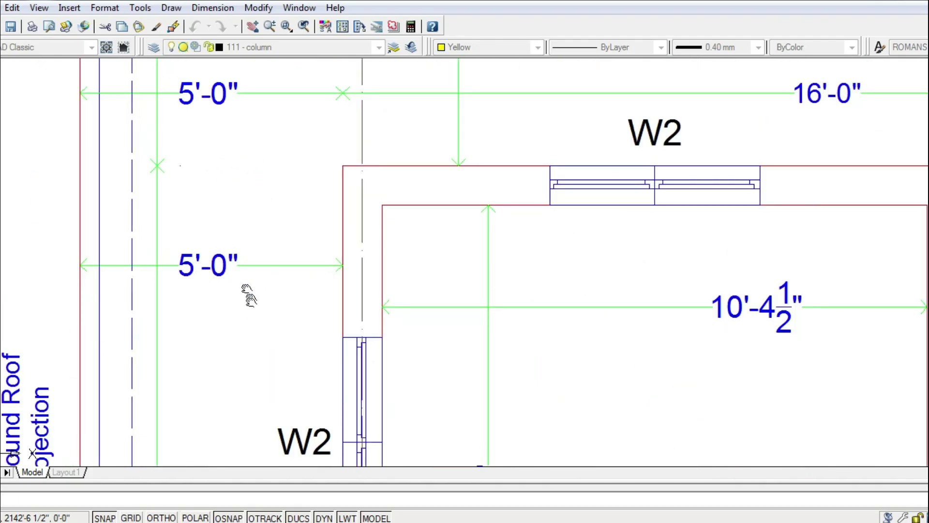
{"action": "scroll", "coordinate": [246, 293], "scroll_direction": "down", "scroll_amount": 3}
Examine the setback dimensions between the site boundary and the house walls along the rear and both sides.
{"action": "left_click", "coordinate": [222, 270]}
{"action": "key", "text": "Escape"}
{"action": "left_click", "coordinate": [234, 175]}
{"action": "scroll", "coordinate": [233, 176], "scroll_direction": "down", "scroll_amount": 3}
{"action": "scroll", "coordinate": [369, 146], "scroll_direction": "up", "scroll_amount": 4}
{"action": "left_click", "coordinate": [370, 146]}
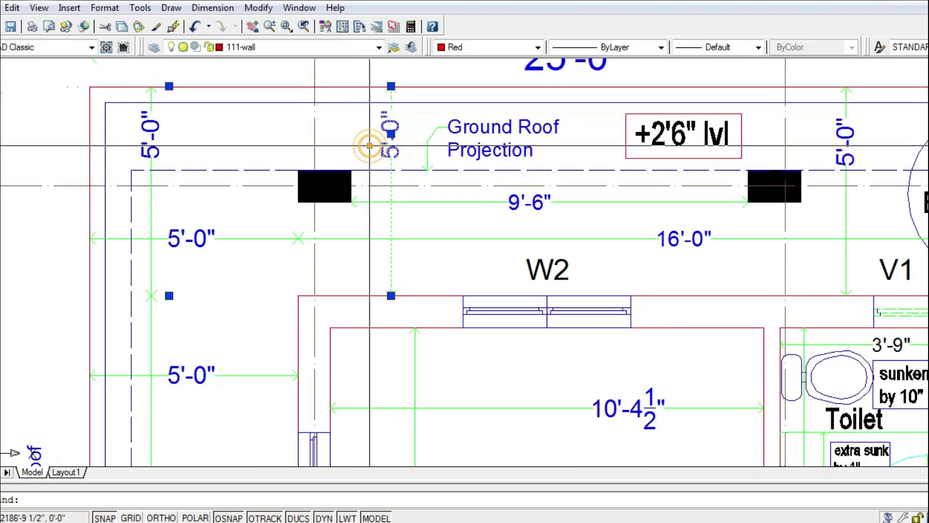
{"action": "key", "text": "Escape"}
{"action": "scroll", "coordinate": [325, 144], "scroll_direction": "down", "scroll_amount": 2}
{"action": "left_click", "coordinate": [658, 137]}
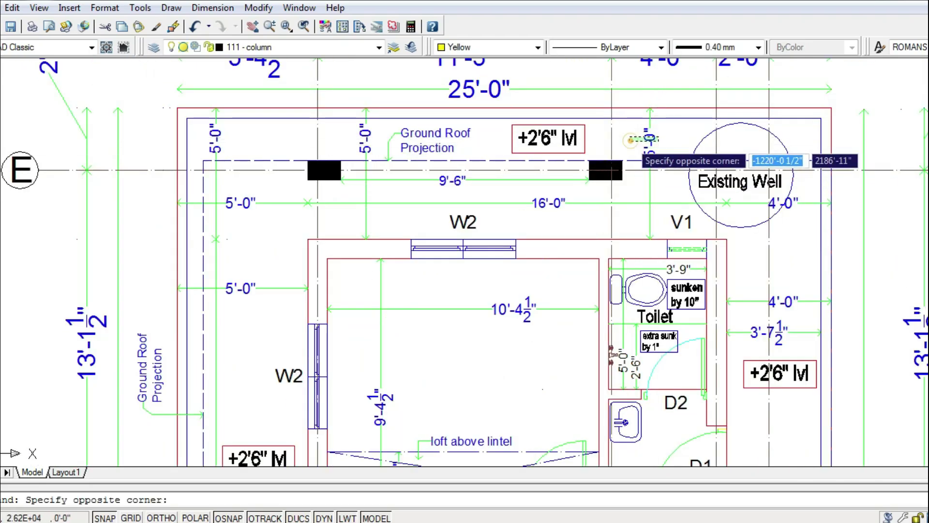
{"action": "left_click", "coordinate": [629, 141]}
{"action": "key", "text": "Escape"}
{"action": "left_click", "coordinate": [777, 202]}
{"action": "key", "text": "Escape"}
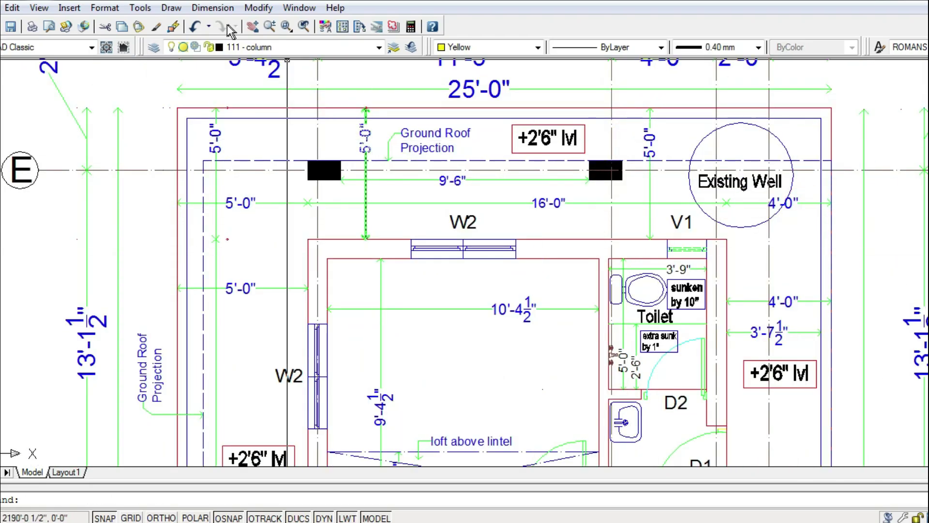
Examine the rear room's inner dimensions and the loft above lintel beside door D1.
{"action": "left_click", "coordinate": [252, 26]}
{"action": "left_click_drag", "start_coordinate": [304, 391], "coordinate": [283, 356]}
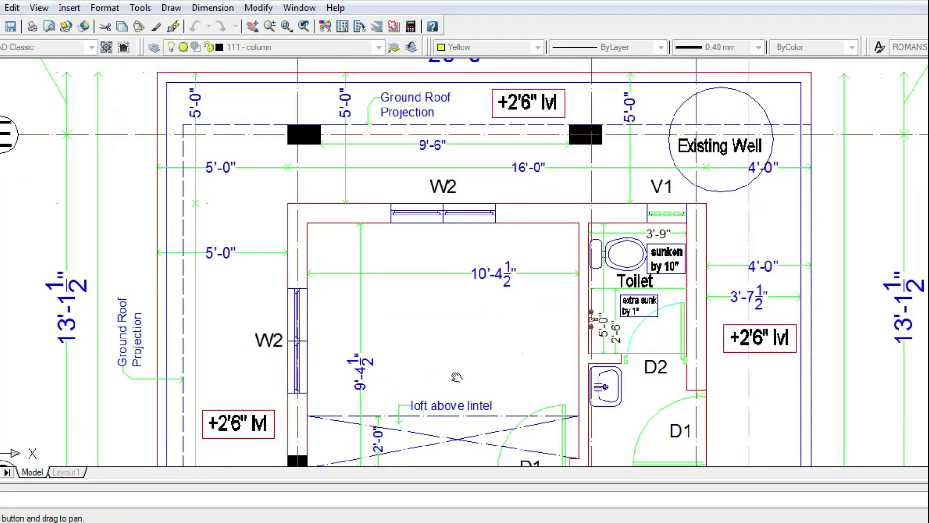
{"action": "left_click_drag", "start_coordinate": [407, 345], "coordinate": [373, 278]}
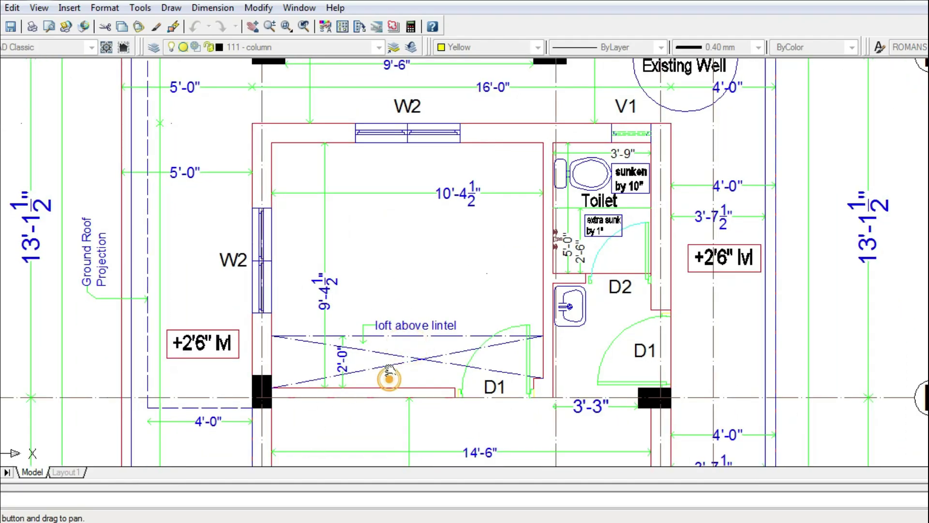
{"action": "left_click_drag", "start_coordinate": [389, 376], "coordinate": [390, 346]}
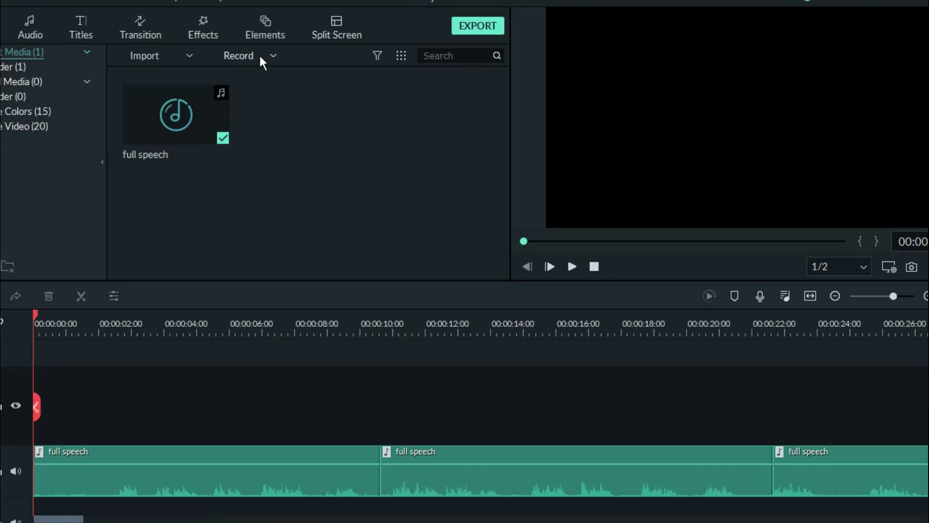
{"action": "left_click", "coordinate": [259, 56]}
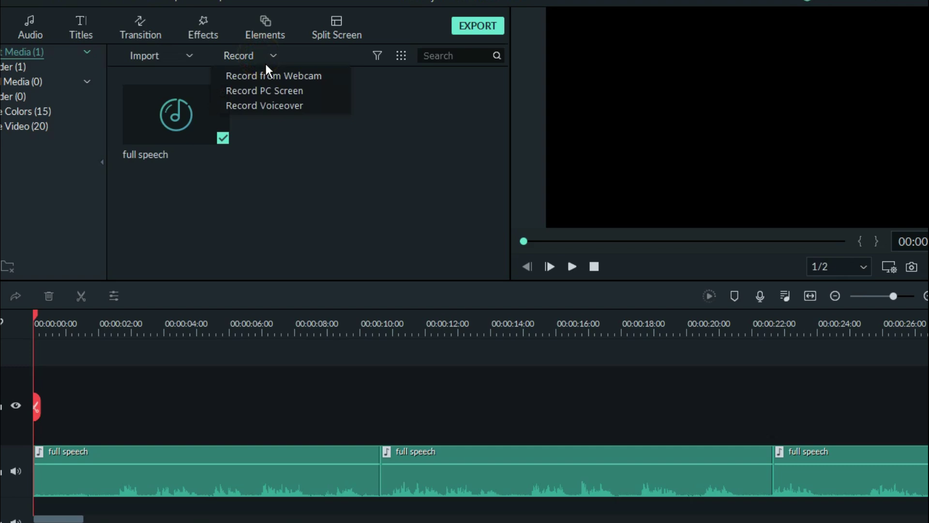
{"action": "left_click", "coordinate": [310, 94]}
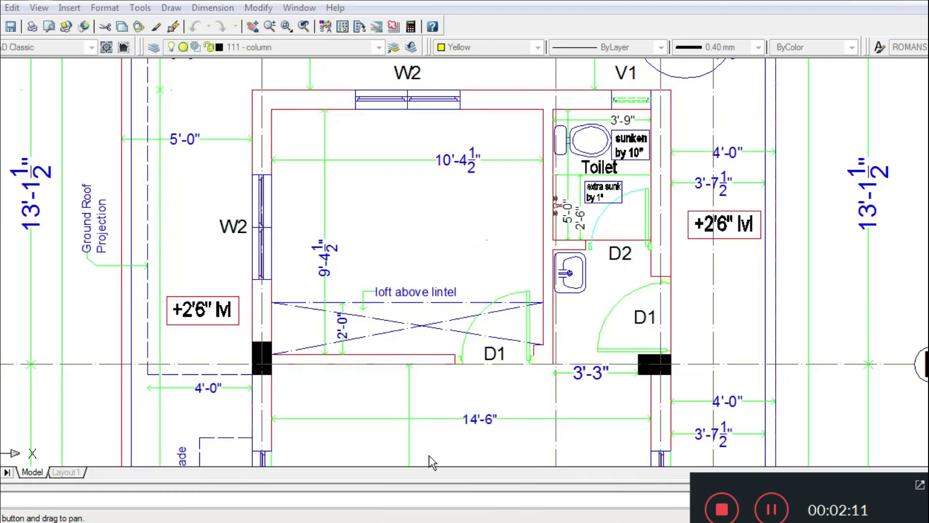
Examine the rear room and toilet down to grid D, including doors D1 and D2 and the wash basin.
{"action": "left_click", "coordinate": [421, 319]}
{"action": "left_click_drag", "start_coordinate": [433, 355], "coordinate": [391, 326]}
{"action": "left_click_drag", "start_coordinate": [465, 364], "coordinate": [352, 307]}
{"action": "scroll", "coordinate": [398, 332], "scroll_direction": "down", "scroll_amount": 2}
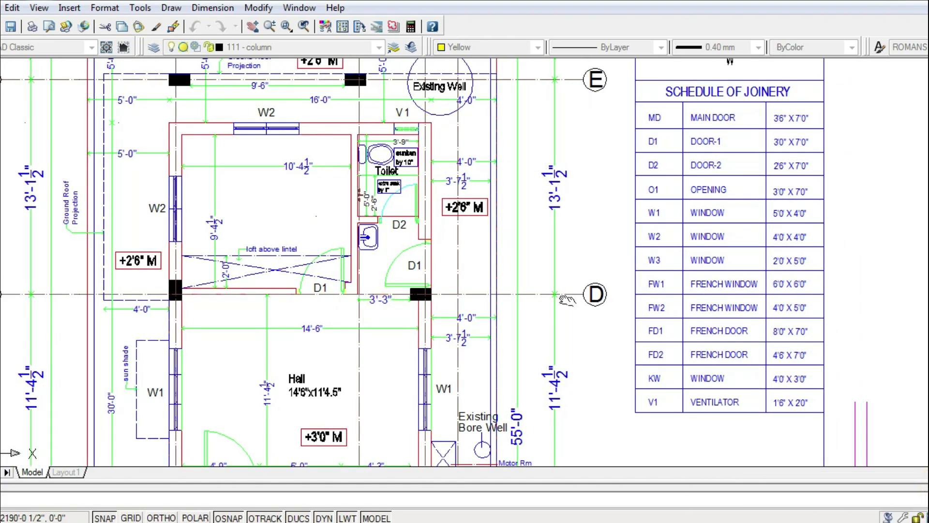
{"action": "left_click_drag", "start_coordinate": [554, 296], "coordinate": [565, 317]}
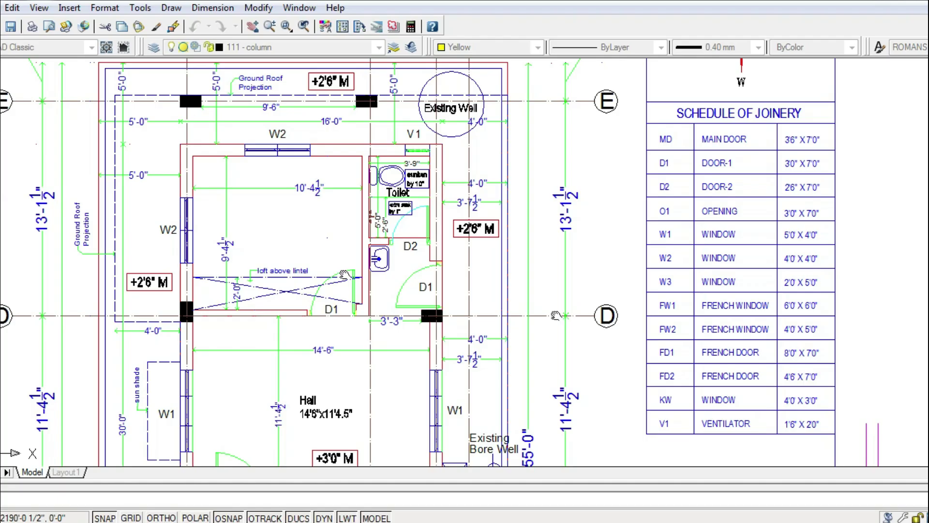
{"action": "scroll", "coordinate": [268, 252], "scroll_direction": "up", "scroll_amount": 2}
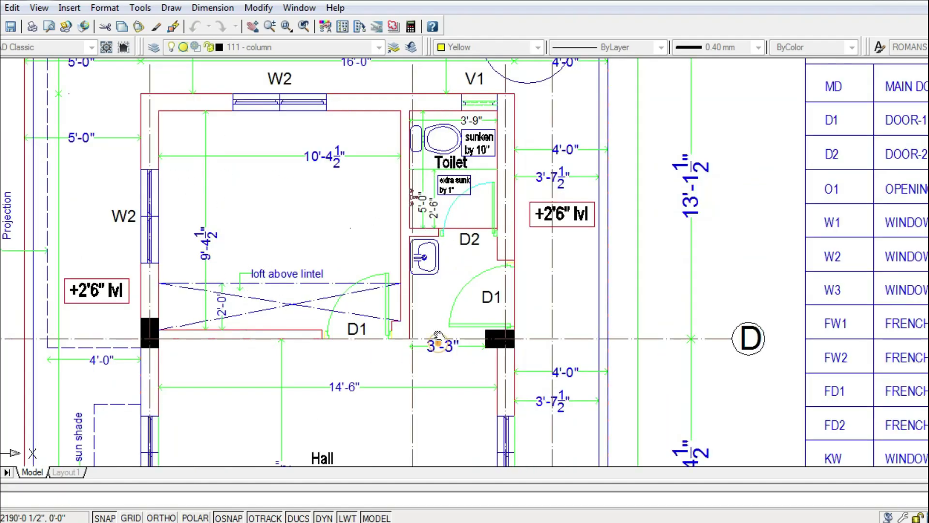
Examine the hall between grids D and C, including its inner dimensions, floor level, W1 windows and corner columns.
{"action": "left_click_drag", "start_coordinate": [438, 344], "coordinate": [419, 237]}
{"action": "left_click_drag", "start_coordinate": [366, 350], "coordinate": [347, 241]}
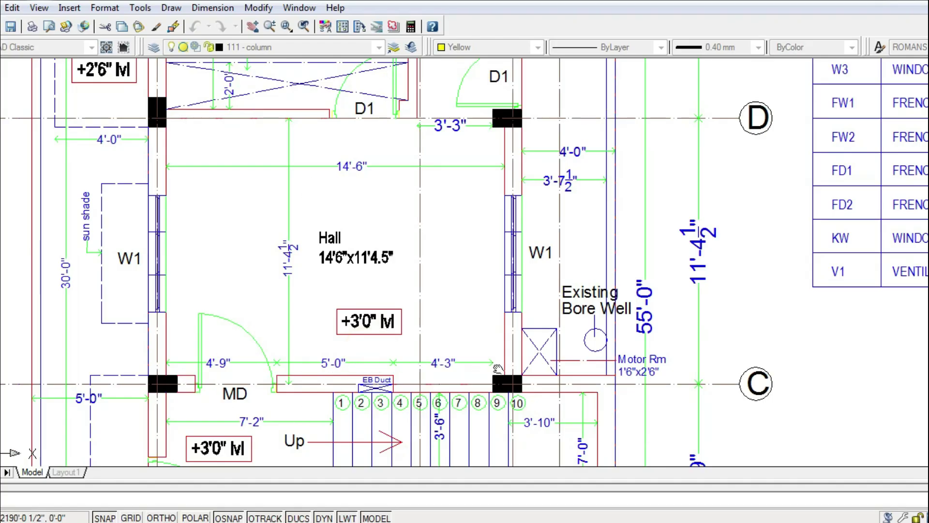
{"action": "scroll", "coordinate": [152, 237], "scroll_direction": "up", "scroll_amount": 2}
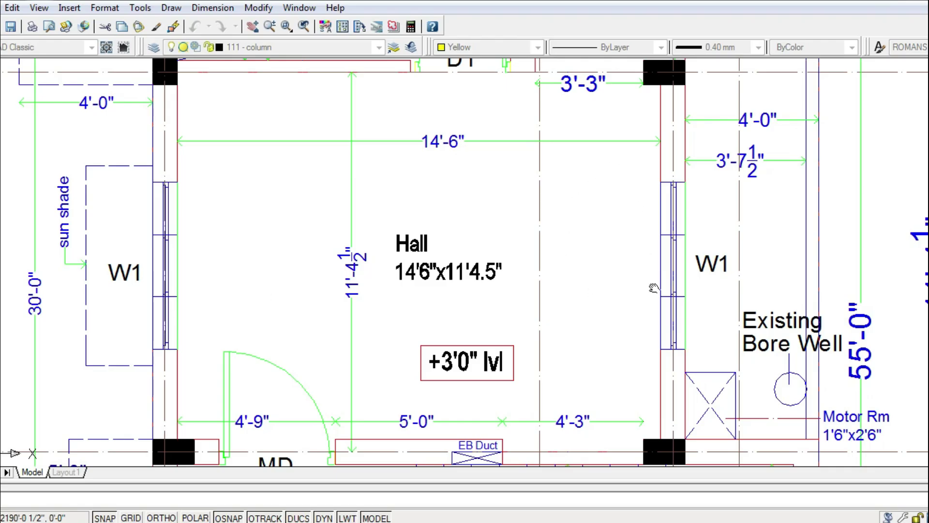
{"action": "left_click_drag", "start_coordinate": [210, 227], "coordinate": [118, 383]}
{"action": "left_click_drag", "start_coordinate": [500, 219], "coordinate": [342, 377]}
{"action": "left_click_drag", "start_coordinate": [545, 231], "coordinate": [345, 364]}
{"action": "scroll", "coordinate": [623, 254], "scroll_direction": "down", "scroll_amount": 2}
{"action": "left_click_drag", "start_coordinate": [477, 373], "coordinate": [527, 184]}
{"action": "left_click_drag", "start_coordinate": [315, 229], "coordinate": [447, 227]}
{"action": "left_click_drag", "start_coordinate": [111, 234], "coordinate": [126, 294]}
Examine the codes and sizes of the opening and windows W1 to W3 in the schedule of joinery.
{"action": "left_click_drag", "start_coordinate": [463, 203], "coordinate": [335, 217]}
{"action": "scroll", "coordinate": [676, 213], "scroll_direction": "up", "scroll_amount": 3}
{"action": "left_click_drag", "start_coordinate": [655, 201], "coordinate": [500, 213]}
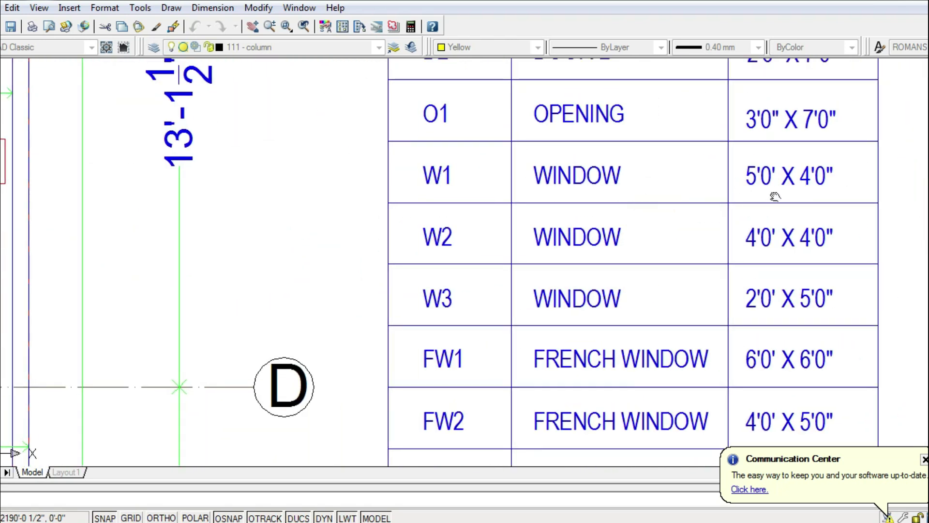
{"action": "left_click", "coordinate": [365, 277]}
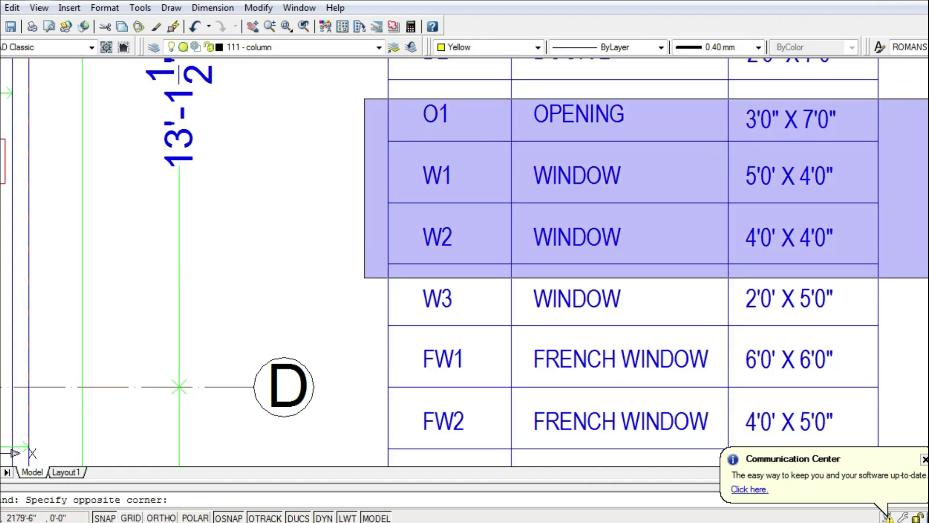
{"action": "left_click", "coordinate": [909, 97]}
{"action": "key", "text": "Escape"}
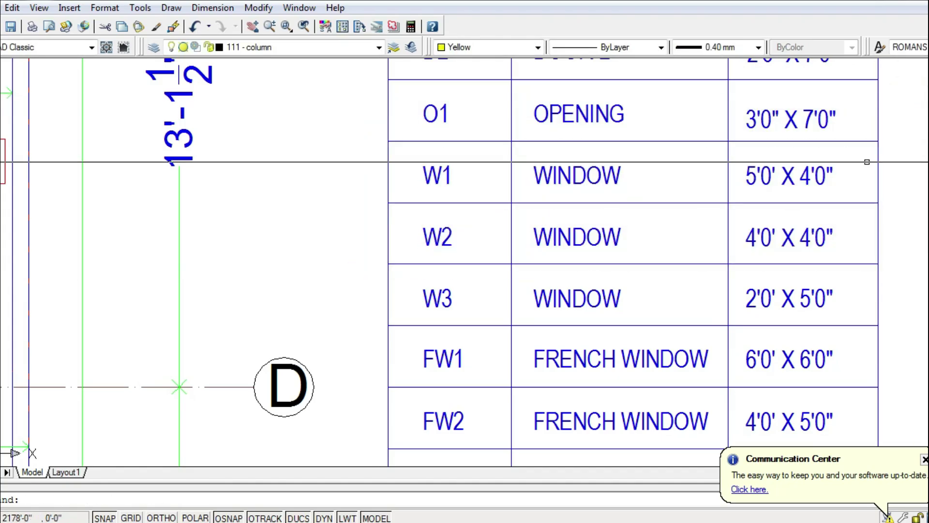
{"action": "left_click", "coordinate": [348, 359]}
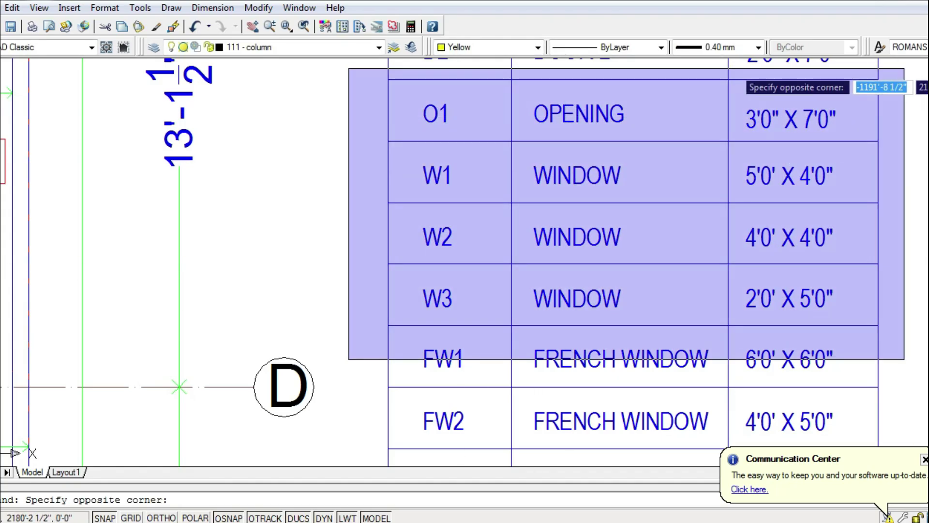
{"action": "left_click", "coordinate": [903, 69]}
{"action": "left_click", "coordinate": [252, 27]}
{"action": "key", "text": "Escape"}
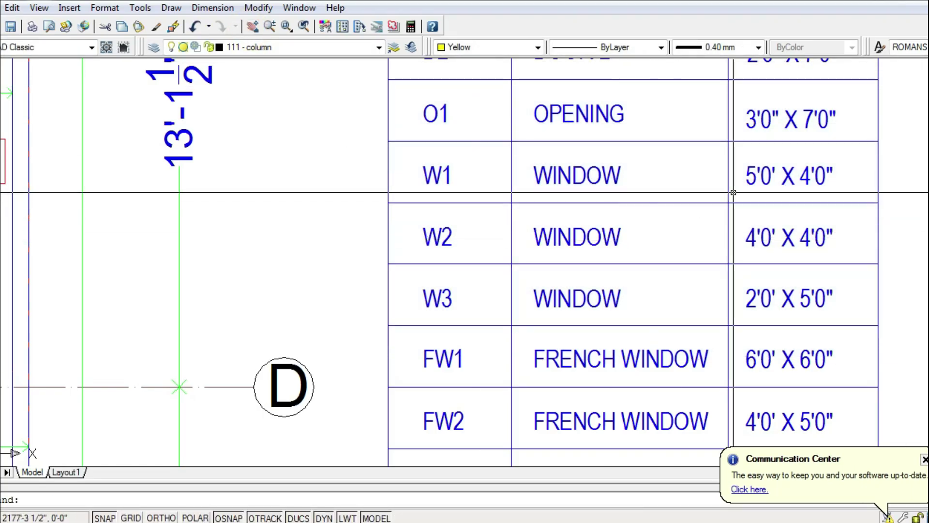
Examine the French window, French door, kitchen window and ventilator rows of the schedule of joinery.
{"action": "left_click", "coordinate": [252, 26]}
{"action": "left_click_drag", "start_coordinate": [390, 266], "coordinate": [390, 205]}
{"action": "scroll", "coordinate": [521, 297], "scroll_direction": "down", "scroll_amount": 2}
{"action": "left_click_drag", "start_coordinate": [585, 344], "coordinate": [548, 288]}
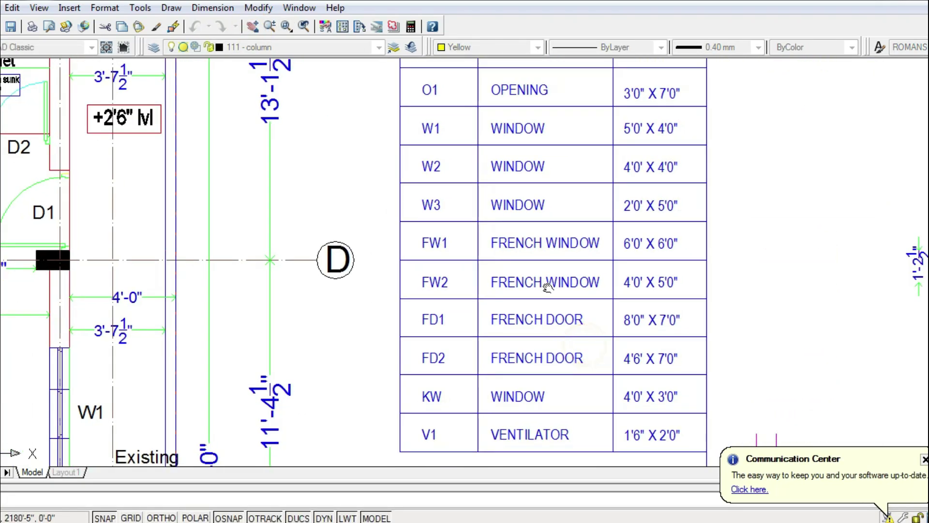
{"action": "left_click_drag", "start_coordinate": [539, 351], "coordinate": [532, 314]}
{"action": "left_click_drag", "start_coordinate": [477, 357], "coordinate": [498, 315]}
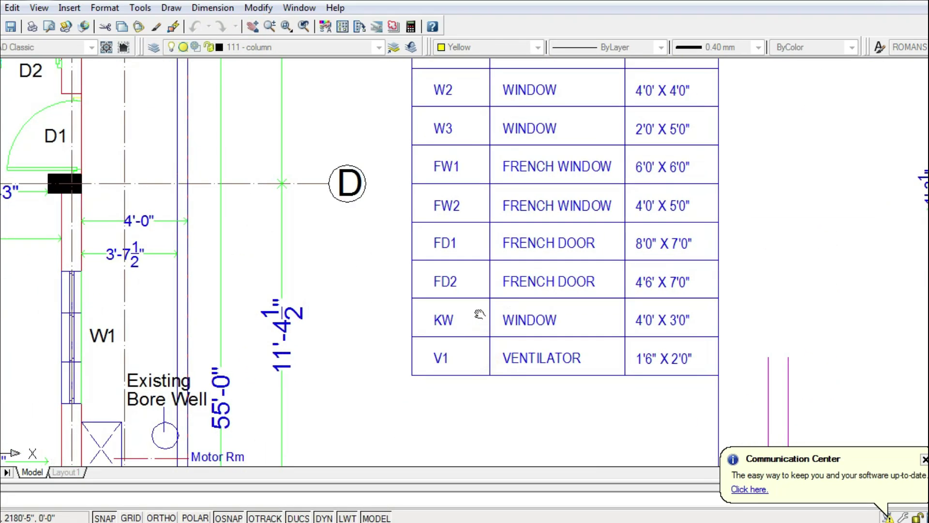
Examine the hall again with its W1 windows, sun shade and main door toward the staircase.
{"action": "left_click_drag", "start_coordinate": [296, 291], "coordinate": [617, 248]}
{"action": "left_click_drag", "start_coordinate": [263, 332], "coordinate": [440, 211]}
{"action": "left_click_drag", "start_coordinate": [307, 334], "coordinate": [349, 331]}
{"action": "scroll", "coordinate": [285, 296], "scroll_direction": "up", "scroll_amount": 2}
{"action": "left_click_drag", "start_coordinate": [290, 261], "coordinate": [284, 301]}
{"action": "scroll", "coordinate": [311, 290], "scroll_direction": "down", "scroll_amount": 4}
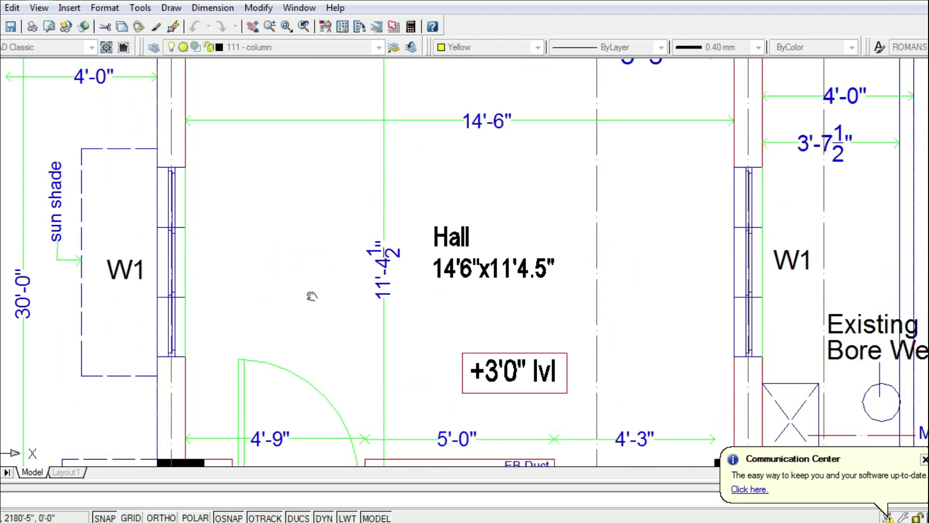
{"action": "mouse_move", "coordinate": [295, 223]}
{"action": "left_mouse_down"}
{"action": "mouse_move", "coordinate": [295, 315]}
{"action": "mouse_move", "coordinate": [346, 231]}
{"action": "mouse_move", "coordinate": [354, 182]}
{"action": "left_mouse_up"}
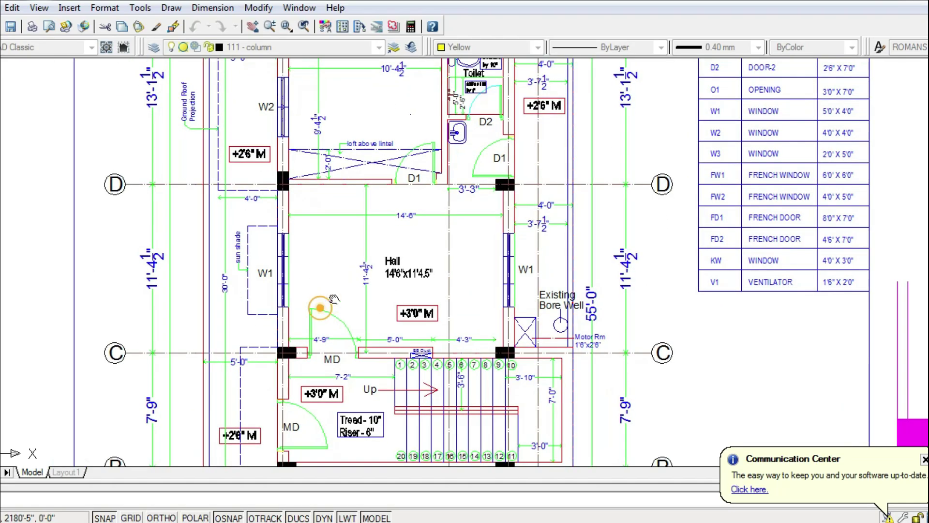
{"action": "left_click_drag", "start_coordinate": [322, 307], "coordinate": [337, 298]}
Detach the Layers toolbar and close it.
{"action": "right_click", "coordinate": [325, 245]}
{"action": "left_click", "coordinate": [355, 254]}
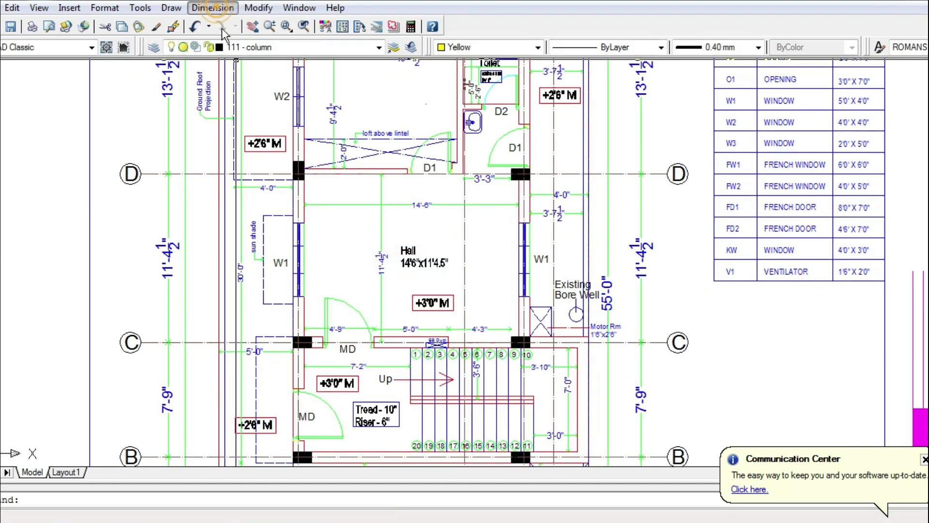
{"action": "left_click", "coordinate": [213, 8]}
{"action": "left_click", "coordinate": [225, 47]}
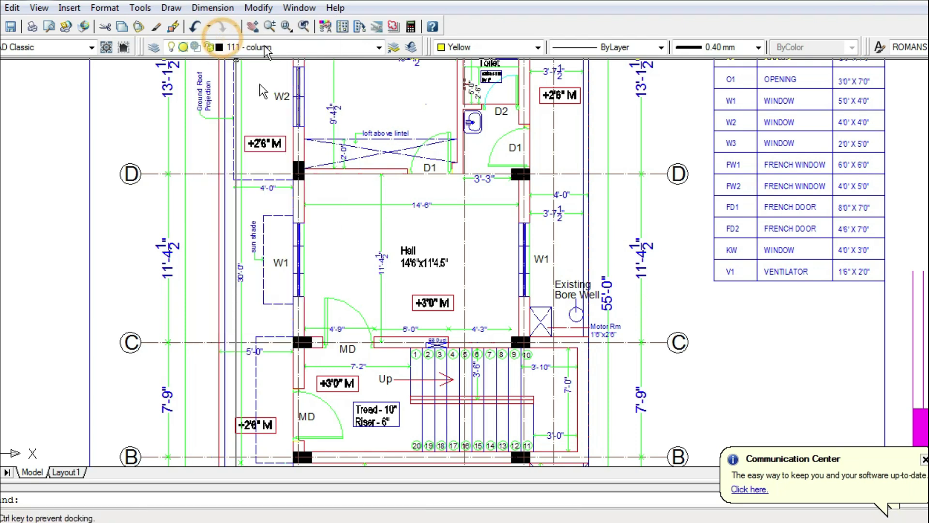
{"action": "left_click", "coordinate": [251, 26]}
{"action": "left_click", "coordinate": [298, 221]}
{"action": "left_click", "coordinate": [254, 27]}
{"action": "scroll", "coordinate": [344, 326], "scroll_direction": "up", "scroll_amount": 2}
{"action": "left_click_drag", "start_coordinate": [344, 298], "coordinate": [328, 291]}
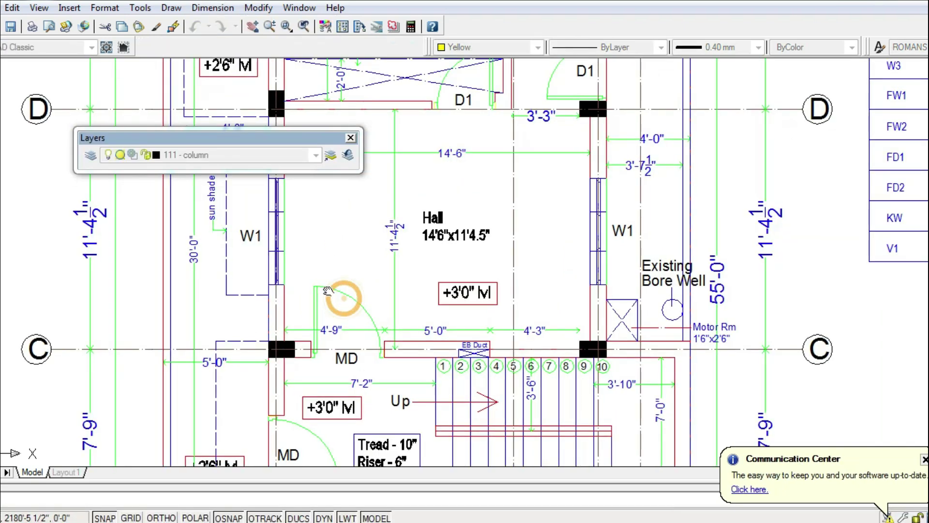
{"action": "left_click", "coordinate": [351, 137]}
Add a vertical linear dimension in the hall from the grid D column to the W1 window on the bore well side.
{"action": "scroll", "coordinate": [356, 280], "scroll_direction": "up", "scroll_amount": 4}
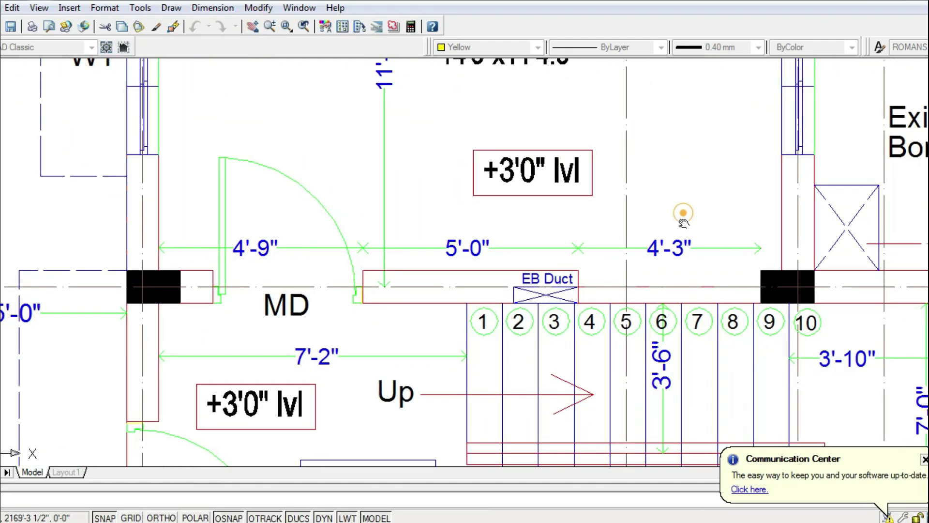
{"action": "scroll", "coordinate": [684, 212], "scroll_direction": "down", "scroll_amount": 3}
{"action": "right_click", "coordinate": [519, 266]}
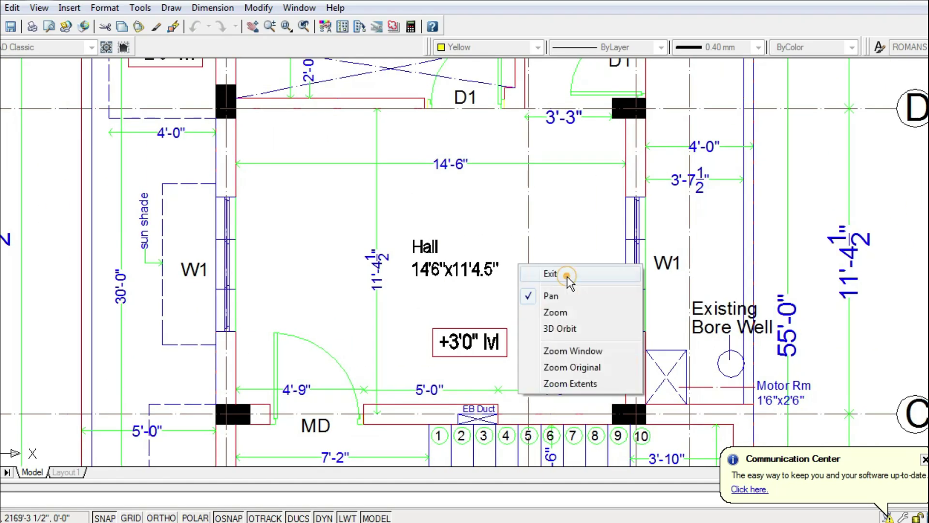
{"action": "left_click", "coordinate": [567, 273]}
{"action": "left_click", "coordinate": [213, 7]}
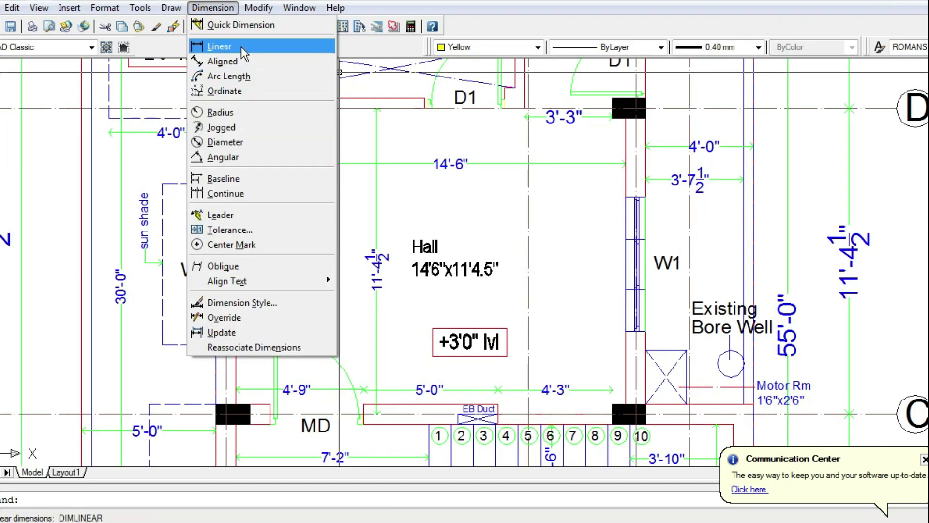
{"action": "left_click", "coordinate": [220, 46]}
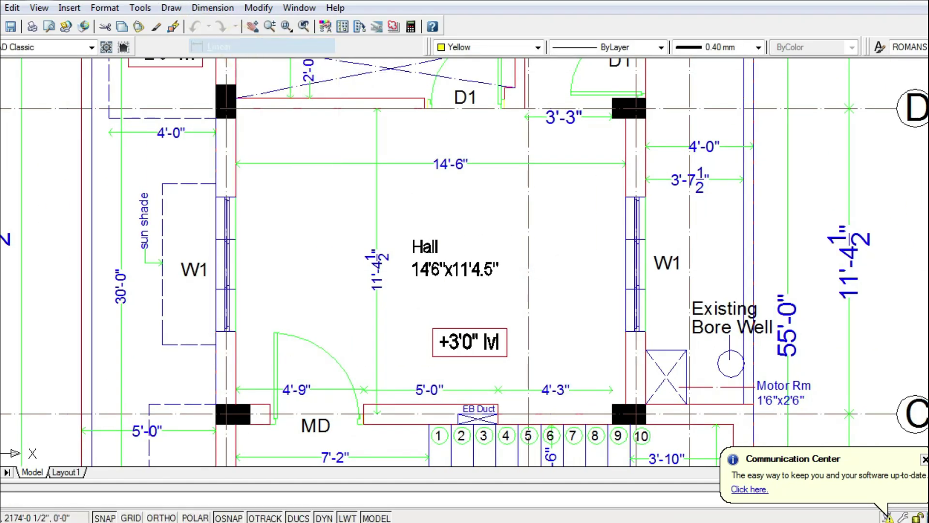
{"action": "left_click", "coordinate": [624, 118]}
{"action": "left_click", "coordinate": [618, 191]}
{"action": "scroll", "coordinate": [590, 170], "scroll_direction": "up", "scroll_amount": 3}
{"action": "left_click", "coordinate": [588, 169]}
{"action": "scroll", "coordinate": [588, 169], "scroll_direction": "down", "scroll_amount": 4}
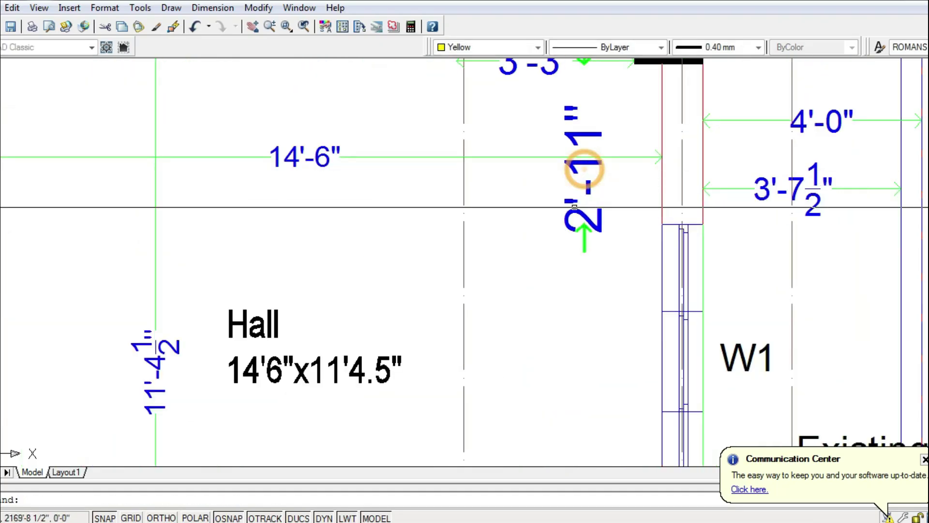
Examine the loft above lintel in the rear room, including its crossed lines and depth dimension.
{"action": "left_click", "coordinate": [253, 26]}
{"action": "left_click_drag", "start_coordinate": [293, 97], "coordinate": [310, 252]}
{"action": "scroll", "coordinate": [312, 246], "scroll_direction": "up", "scroll_amount": 5}
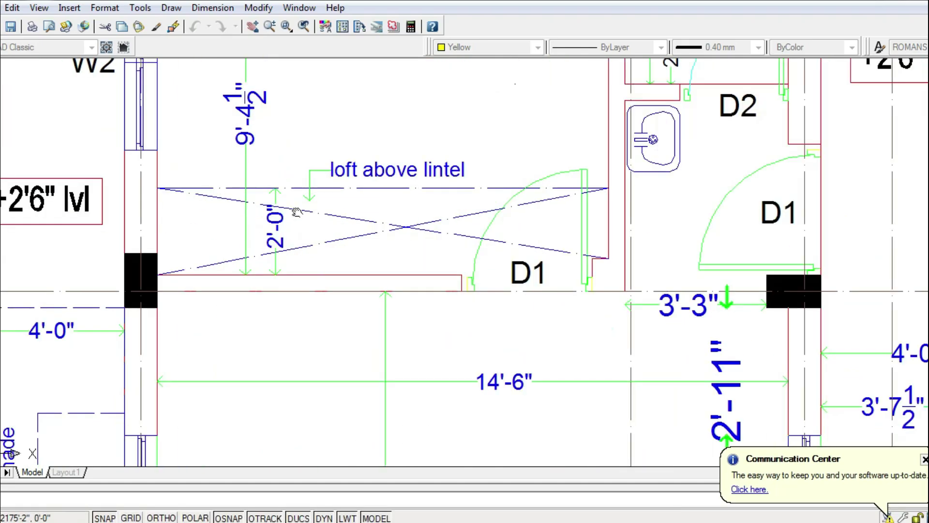
{"action": "scroll", "coordinate": [492, 357], "scroll_direction": "down", "scroll_amount": 6}
{"action": "scroll", "coordinate": [362, 243], "scroll_direction": "down", "scroll_amount": 5}
Examine the kitchen's counter, sink and loft above lintel, and the adjoining puja and store rooms.
{"action": "left_click_drag", "start_coordinate": [532, 280], "coordinate": [333, 203]}
{"action": "scroll", "coordinate": [207, 114], "scroll_direction": "up", "scroll_amount": 4}
{"action": "scroll", "coordinate": [467, 225], "scroll_direction": "up", "scroll_amount": 6}
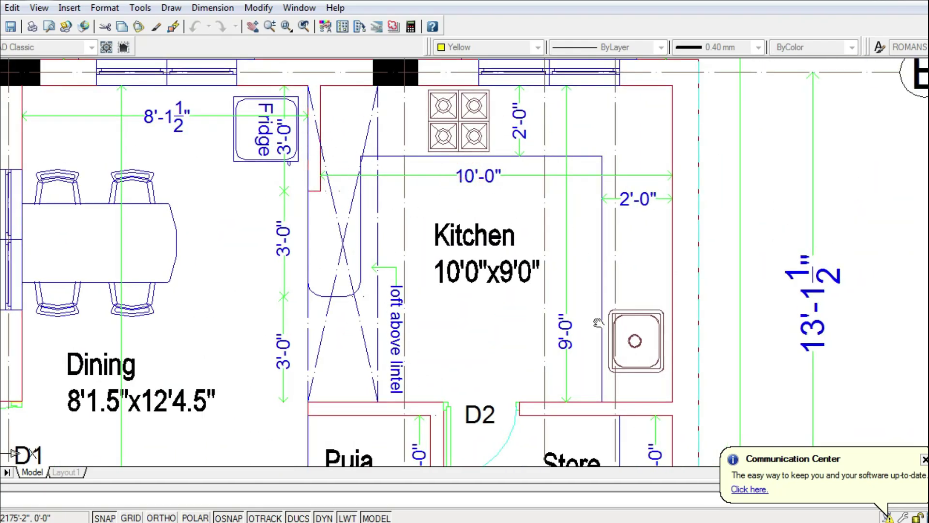
{"action": "left_click_drag", "start_coordinate": [552, 346], "coordinate": [543, 202]}
{"action": "left_click_drag", "start_coordinate": [535, 328], "coordinate": [561, 231]}
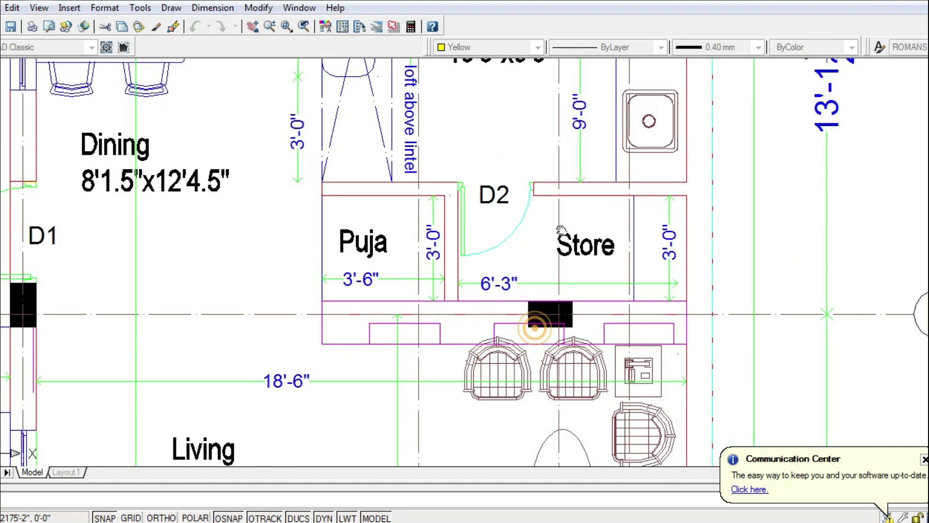
Examine the plan with the Bed-1 room, including its loft, attached toilet with sunken floor, and O.T.S. shaft.
{"action": "scroll", "coordinate": [499, 261], "scroll_direction": "down", "scroll_amount": 2}
{"action": "left_click_drag", "start_coordinate": [431, 391], "coordinate": [462, 237]}
{"action": "left_click_drag", "start_coordinate": [453, 409], "coordinate": [457, 180]}
{"action": "scroll", "coordinate": [446, 199], "scroll_direction": "up", "scroll_amount": 2}
{"action": "scroll", "coordinate": [445, 138], "scroll_direction": "up", "scroll_amount": 2}
{"action": "middle_click_drag", "start_coordinate": [445, 139], "coordinate": [407, 170]}
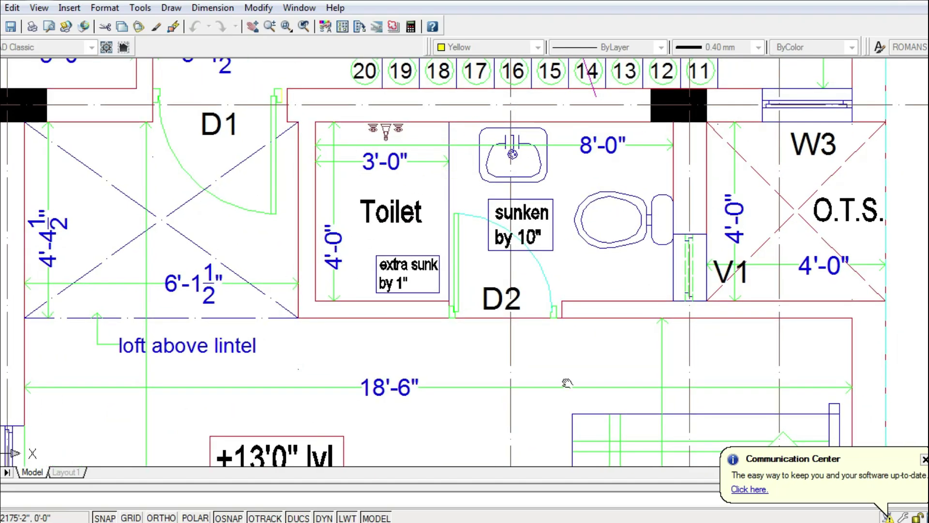
{"action": "middle_click_drag", "start_coordinate": [562, 377], "coordinate": [547, 264]}
{"action": "scroll", "coordinate": [402, 251], "scroll_direction": "down", "scroll_amount": 2}
{"action": "middle_click_drag", "start_coordinate": [172, 261], "coordinate": [228, 269]}
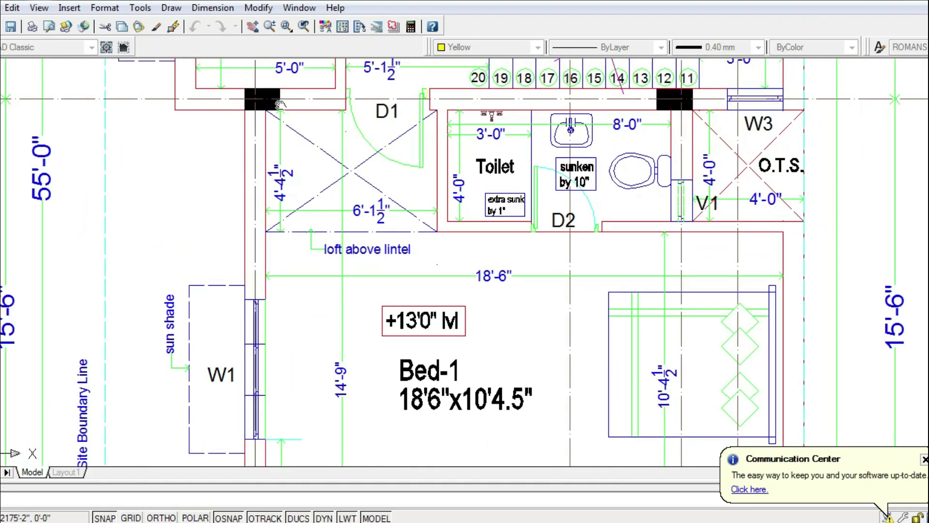
Examine Bed-1's balcony, French window and front loft, and the ground floor's entrance steps, ramp and planter box.
{"action": "middle_click_drag", "start_coordinate": [474, 357], "coordinate": [433, 252]}
{"action": "middle_click_drag", "start_coordinate": [460, 318], "coordinate": [449, 271]}
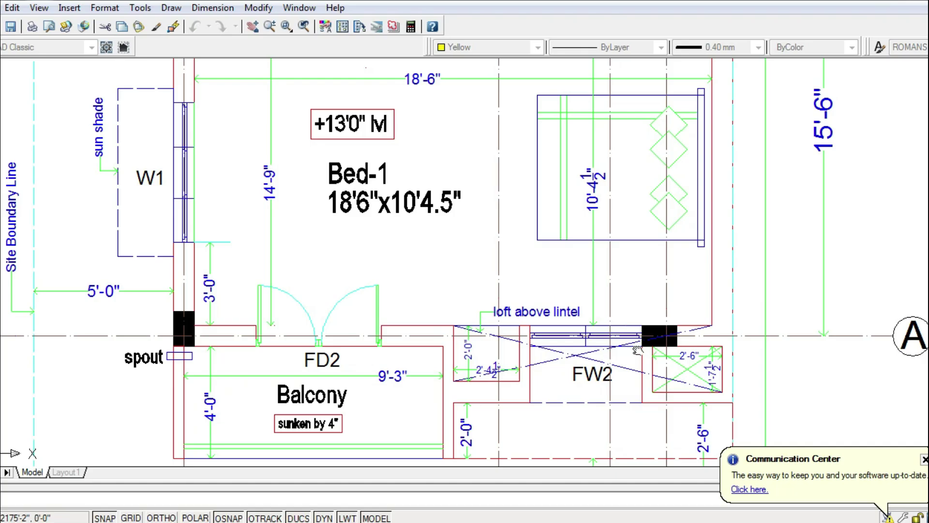
{"action": "scroll", "coordinate": [607, 364], "scroll_direction": "down", "scroll_amount": 4}
{"action": "scroll", "coordinate": [450, 344], "scroll_direction": "down", "scroll_amount": 4}
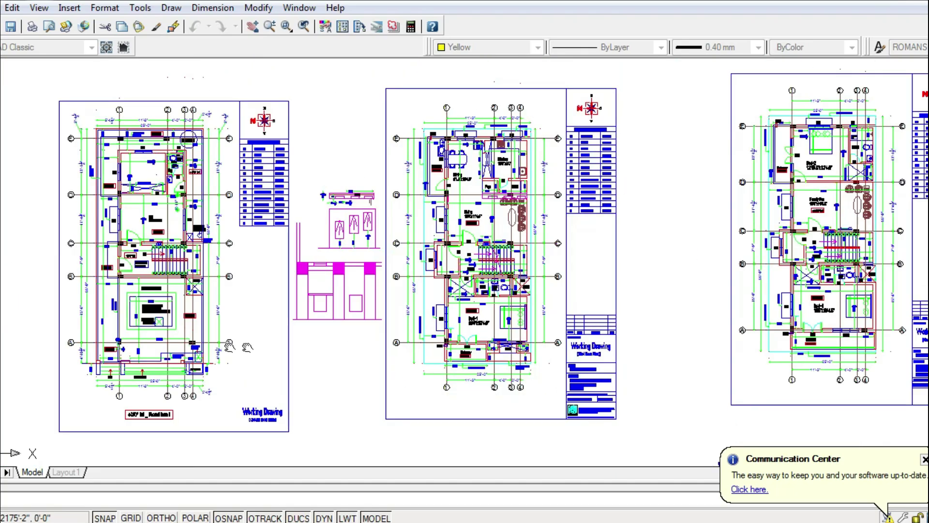
{"action": "middle_click_drag", "start_coordinate": [228, 344], "coordinate": [448, 292]}
{"action": "scroll", "coordinate": [348, 330], "scroll_direction": "up", "scroll_amount": 5}
{"action": "scroll", "coordinate": [335, 279], "scroll_direction": "up", "scroll_amount": 3}
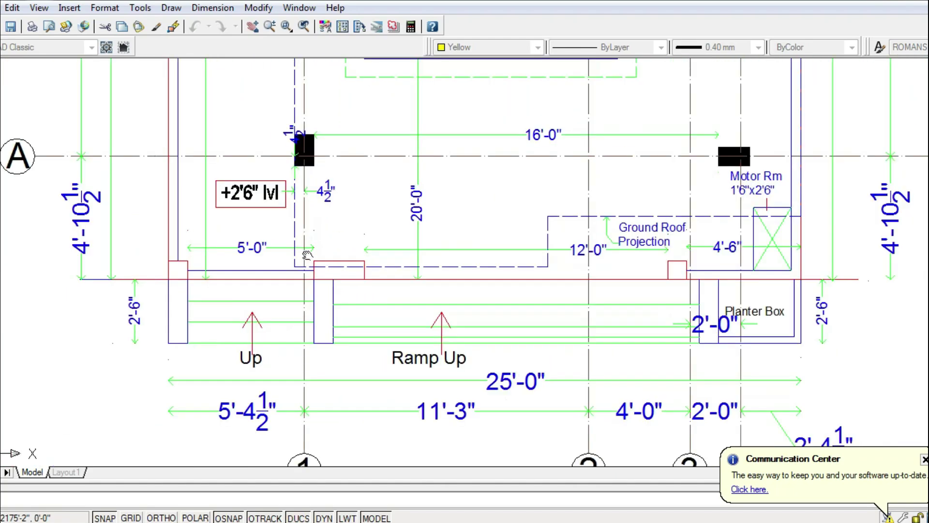
{"action": "middle_click_drag", "start_coordinate": [321, 320], "coordinate": [357, 344]}
{"action": "mouse_move", "coordinate": [391, 406]}
{"action": "middle_mouse_down"}
{"action": "mouse_move", "coordinate": [392, 359]}
{"action": "mouse_move", "coordinate": [377, 325]}
{"action": "mouse_move", "coordinate": [376, 334]}
{"action": "middle_mouse_up"}
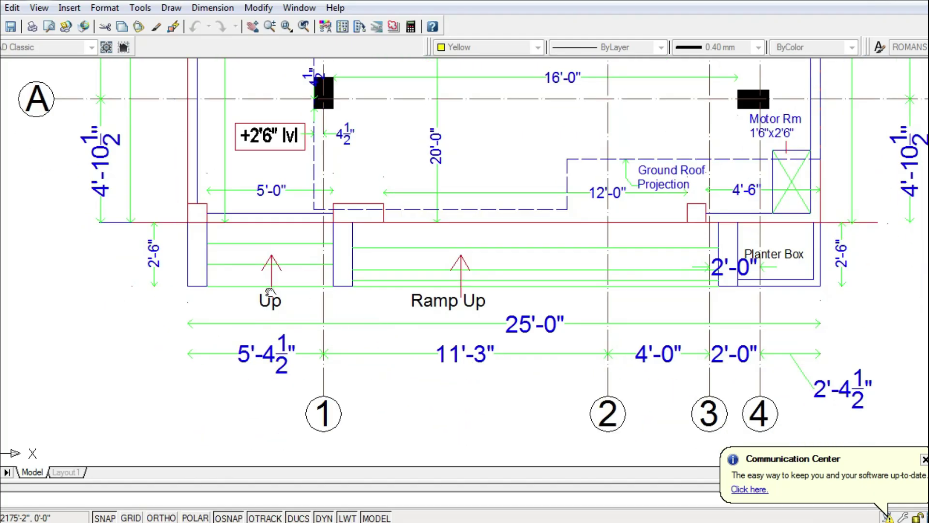
{"action": "type", "text": "co"}
{"action": "key", "text": "Return"}
{"action": "left_click", "coordinate": [267, 161]}
{"action": "left_click", "coordinate": [254, 136]}
{"action": "key", "text": "Return"}
{"action": "left_click", "coordinate": [255, 135]}
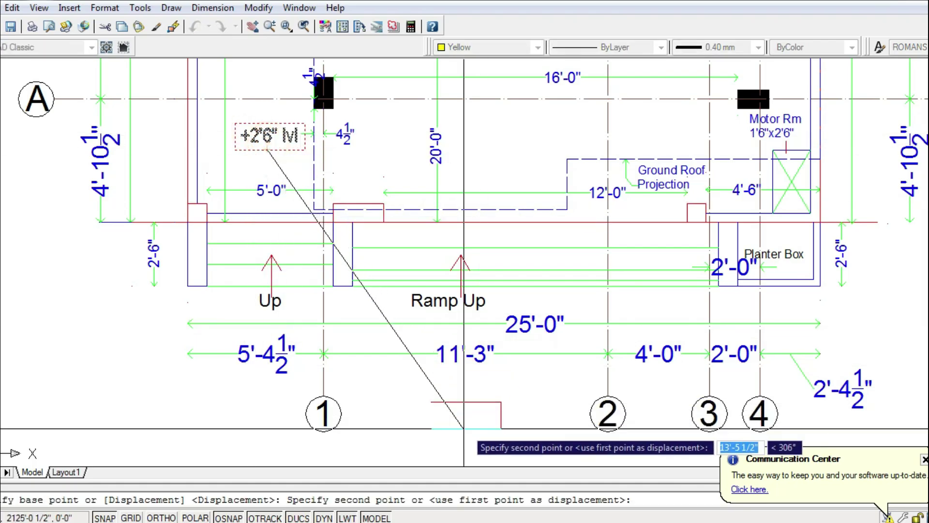
{"action": "key", "text": "Escape"}
Examine the ground floor level tags from the side setback to the main doors, staircase lobby and hall.
{"action": "left_click", "coordinate": [253, 27]}
{"action": "left_click_drag", "start_coordinate": [264, 135], "coordinate": [306, 238]}
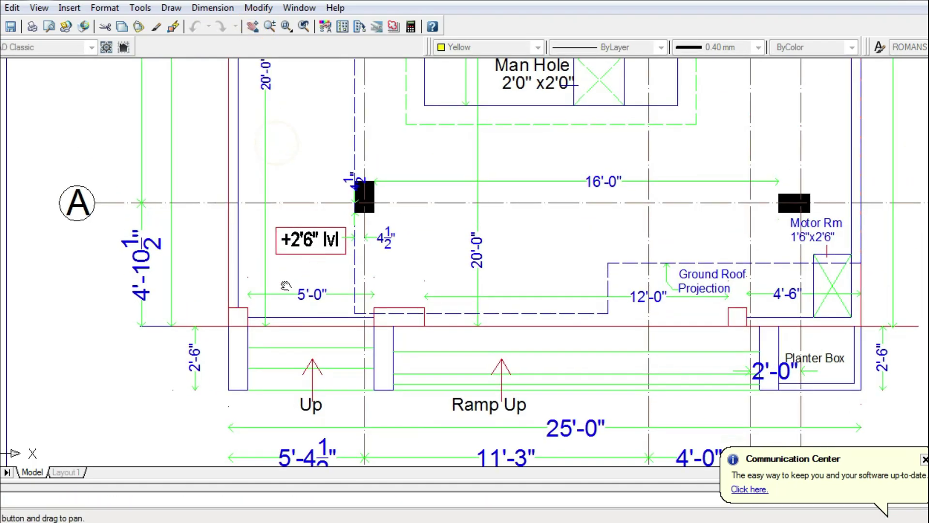
{"action": "scroll", "coordinate": [332, 213], "scroll_direction": "down", "scroll_amount": 3}
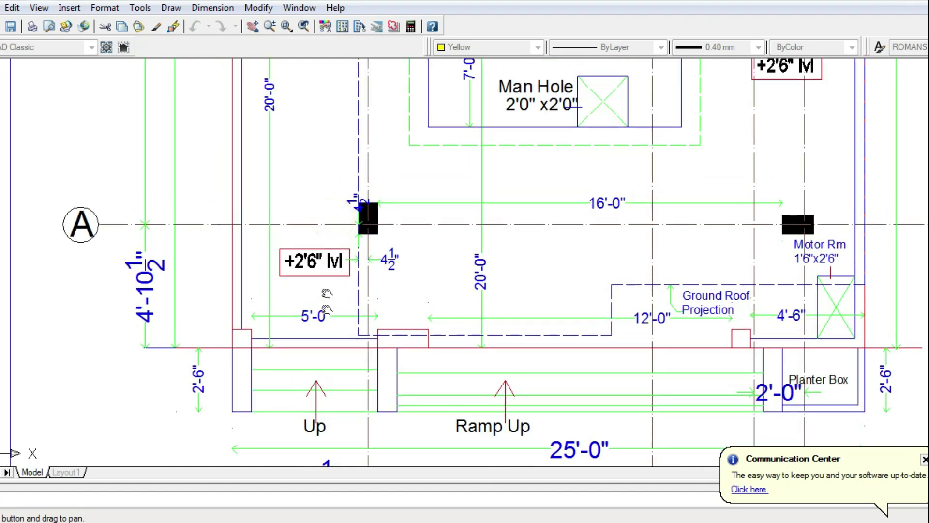
{"action": "key", "text": "Escape"}
{"action": "mouse_move", "coordinate": [359, 249]}
{"action": "middle_mouse_down"}
{"action": "mouse_move", "coordinate": [364, 275]}
{"action": "mouse_move", "coordinate": [351, 313]}
{"action": "mouse_move", "coordinate": [326, 335]}
{"action": "mouse_move", "coordinate": [318, 374]}
{"action": "middle_mouse_up"}
{"action": "middle_click_drag", "start_coordinate": [315, 288], "coordinate": [316, 311]}
{"action": "middle_click_drag", "start_coordinate": [317, 255], "coordinate": [300, 373]}
{"action": "scroll", "coordinate": [273, 304], "scroll_direction": "up", "scroll_amount": 3}
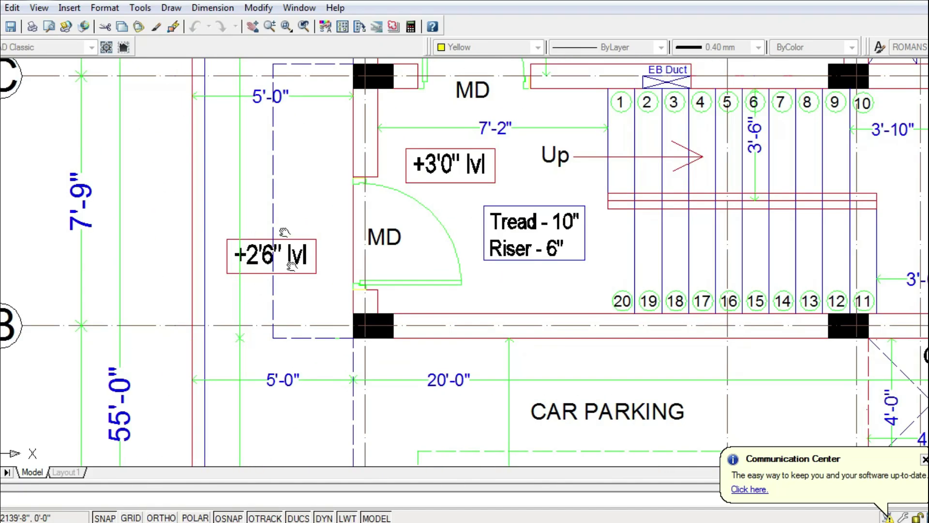
{"action": "middle_click_drag", "start_coordinate": [266, 256], "coordinate": [233, 354]}
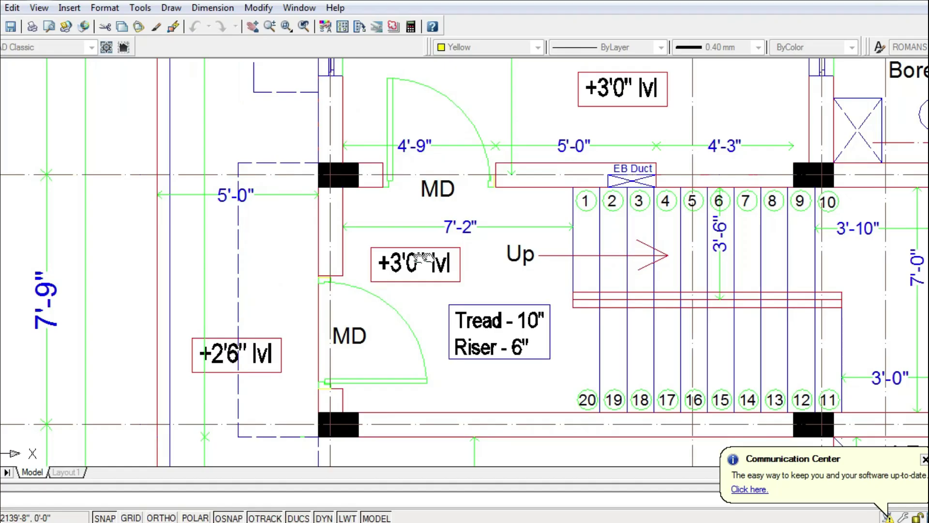
{"action": "middle_click_drag", "start_coordinate": [400, 262], "coordinate": [247, 381]}
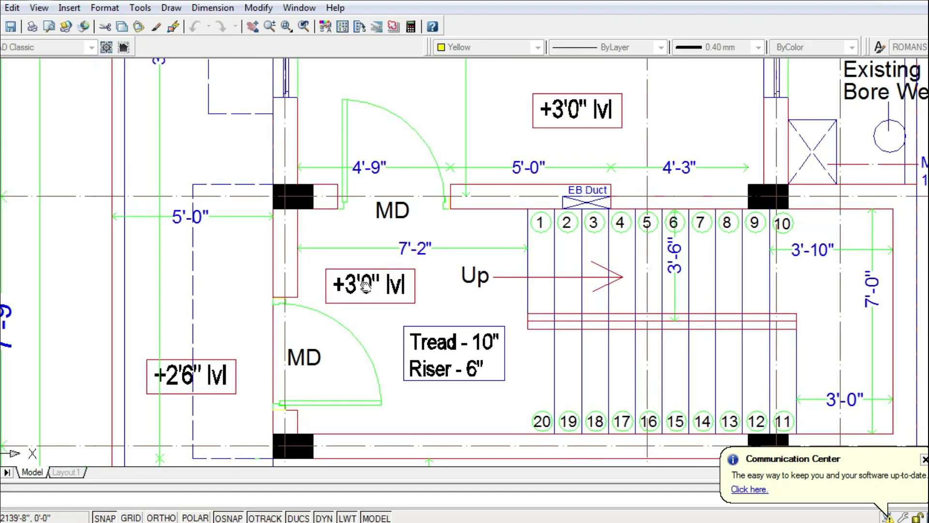
{"action": "scroll", "coordinate": [366, 286], "scroll_direction": "down", "scroll_amount": 1}
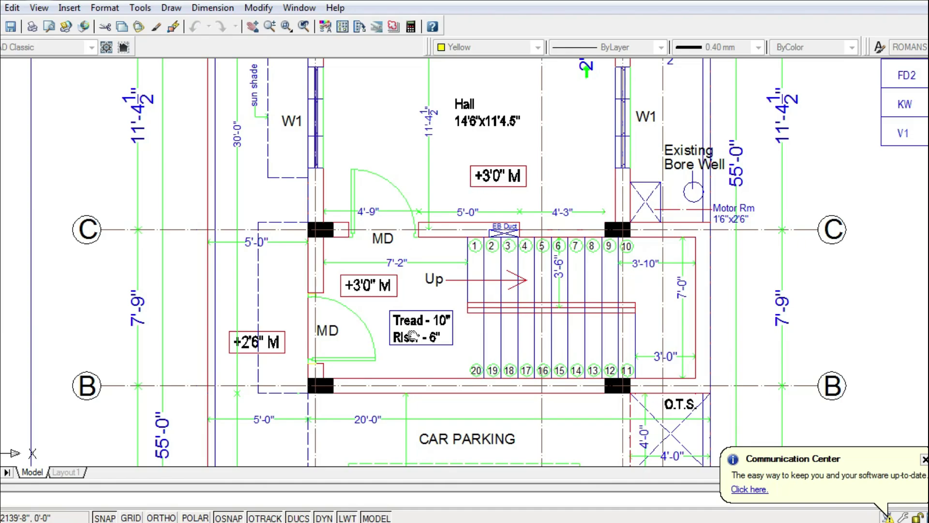
Examine the finished level tags on the first floor plan and in Bed-1 of the floor plan above.
{"action": "scroll", "coordinate": [435, 315], "scroll_direction": "down", "scroll_amount": 3}
{"action": "left_click_drag", "start_coordinate": [517, 320], "coordinate": [275, 289]}
{"action": "scroll", "coordinate": [685, 323], "scroll_direction": "up", "scroll_amount": 4}
{"action": "left_click_drag", "start_coordinate": [672, 382], "coordinate": [514, 319]}
{"action": "scroll", "coordinate": [546, 381], "scroll_direction": "up", "scroll_amount": 2}
{"action": "scroll", "coordinate": [459, 414], "scroll_direction": "up", "scroll_amount": 2}
{"action": "middle_click_drag", "start_coordinate": [481, 392], "coordinate": [465, 328]}
{"action": "scroll", "coordinate": [461, 296], "scroll_direction": "down", "scroll_amount": 4}
{"action": "left_click_drag", "start_coordinate": [886, 297], "coordinate": [257, 293]}
{"action": "left_click_drag", "start_coordinate": [680, 280], "coordinate": [448, 279]}
{"action": "scroll", "coordinate": [680, 279], "scroll_direction": "up", "scroll_amount": 3}
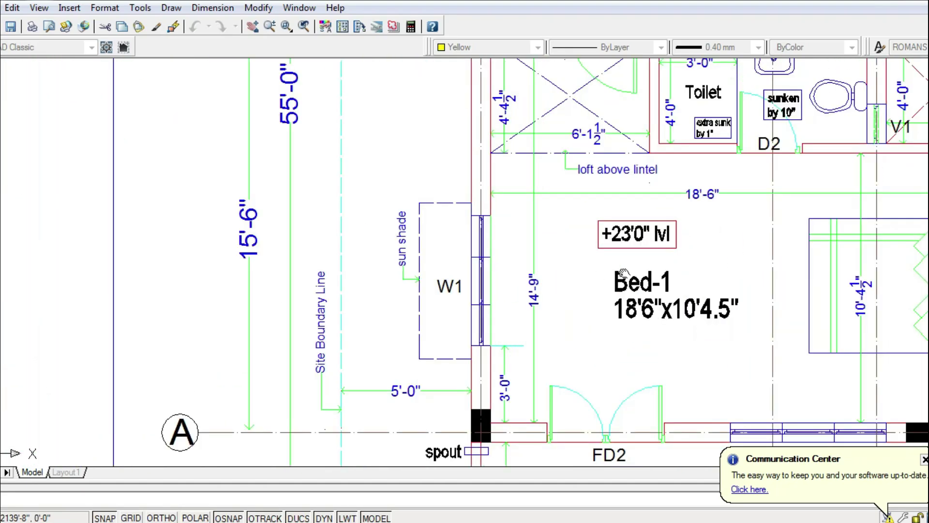
{"action": "scroll", "coordinate": [537, 228], "scroll_direction": "down", "scroll_amount": 2}
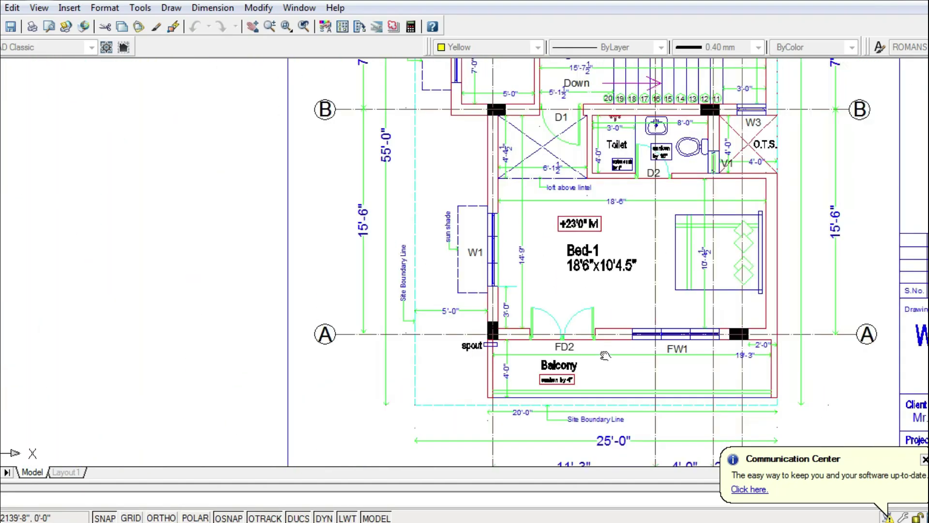
{"action": "scroll", "coordinate": [589, 339], "scroll_direction": "up", "scroll_amount": 2}
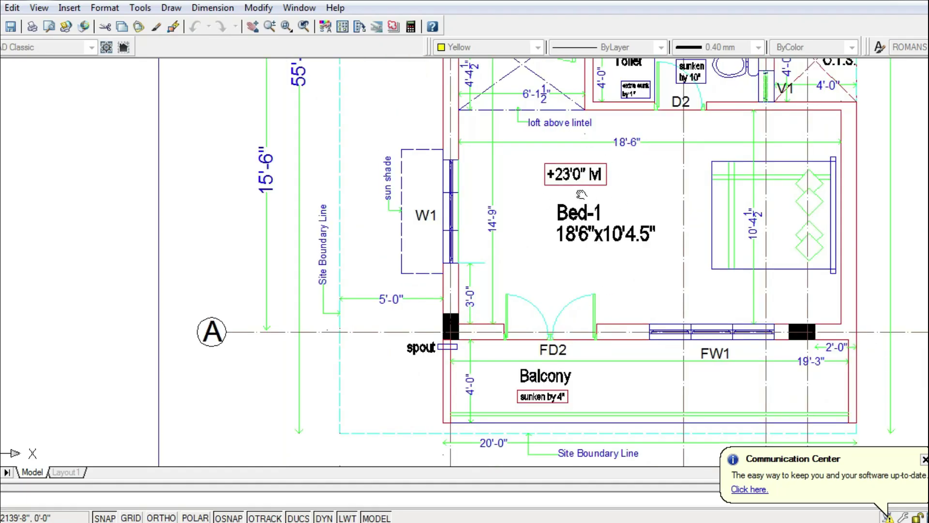
{"action": "scroll", "coordinate": [581, 194], "scroll_direction": "up", "scroll_amount": 2}
{"action": "left_click_drag", "start_coordinate": [586, 264], "coordinate": [516, 230]}
{"action": "left_click_drag", "start_coordinate": [532, 315], "coordinate": [492, 296]}
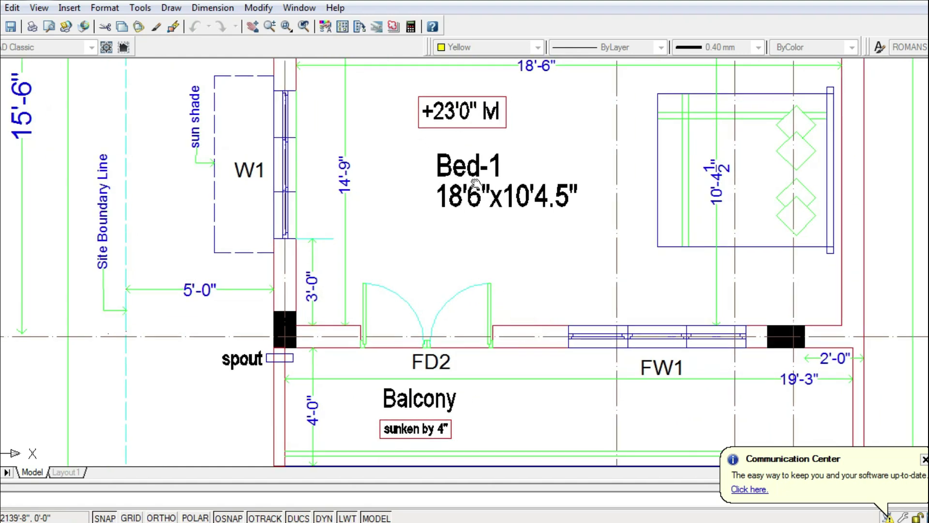
Examine the upper floor's staircase lobby, including the up and down flights, tread numbering and passage dimensions.
{"action": "scroll", "coordinate": [476, 184], "scroll_direction": "down", "scroll_amount": 4}
{"action": "left_click_drag", "start_coordinate": [329, 226], "coordinate": [467, 228]}
{"action": "left_click_drag", "start_coordinate": [683, 162], "coordinate": [682, 257]}
{"action": "scroll", "coordinate": [665, 159], "scroll_direction": "up", "scroll_amount": 2}
{"action": "scroll", "coordinate": [691, 103], "scroll_direction": "up", "scroll_amount": 3}
{"action": "left_click_drag", "start_coordinate": [641, 152], "coordinate": [525, 271]}
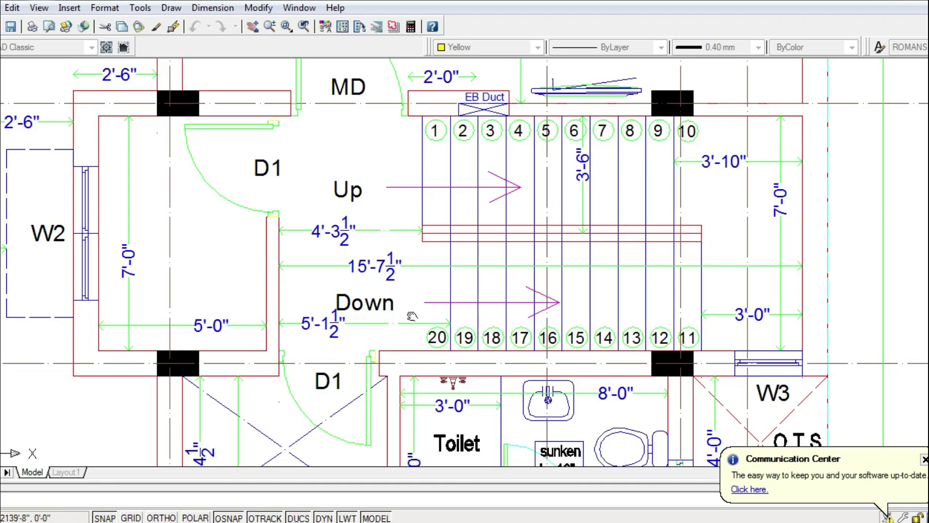
{"action": "left_click_drag", "start_coordinate": [398, 350], "coordinate": [394, 303]}
{"action": "left_click_drag", "start_coordinate": [358, 261], "coordinate": [364, 291]}
{"action": "scroll", "coordinate": [441, 276], "scroll_direction": "down", "scroll_amount": 2}
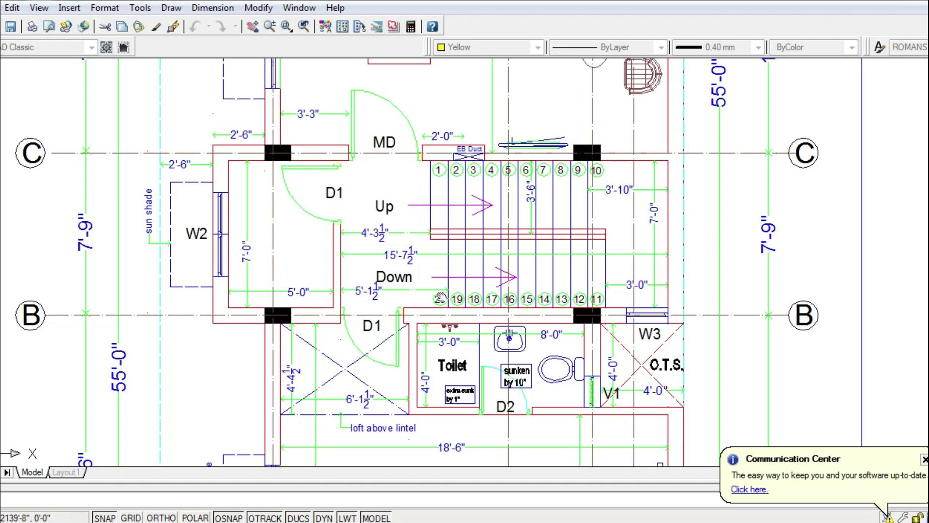
Examine the first floor balcony, including its sunken floor note, rainwater spout and French door FD2.
{"action": "left_click_drag", "start_coordinate": [477, 375], "coordinate": [534, 298]}
{"action": "scroll", "coordinate": [534, 335], "scroll_direction": "down", "scroll_amount": 4}
{"action": "left_click_drag", "start_coordinate": [383, 356], "coordinate": [617, 308]}
{"action": "scroll", "coordinate": [215, 376], "scroll_direction": "down", "scroll_amount": 1}
{"action": "scroll", "coordinate": [97, 191], "scroll_direction": "up", "scroll_amount": 6}
{"action": "left_click_drag", "start_coordinate": [92, 235], "coordinate": [179, 231]}
{"action": "scroll", "coordinate": [189, 270], "scroll_direction": "up", "scroll_amount": 2}
{"action": "left_click_drag", "start_coordinate": [185, 277], "coordinate": [242, 276]}
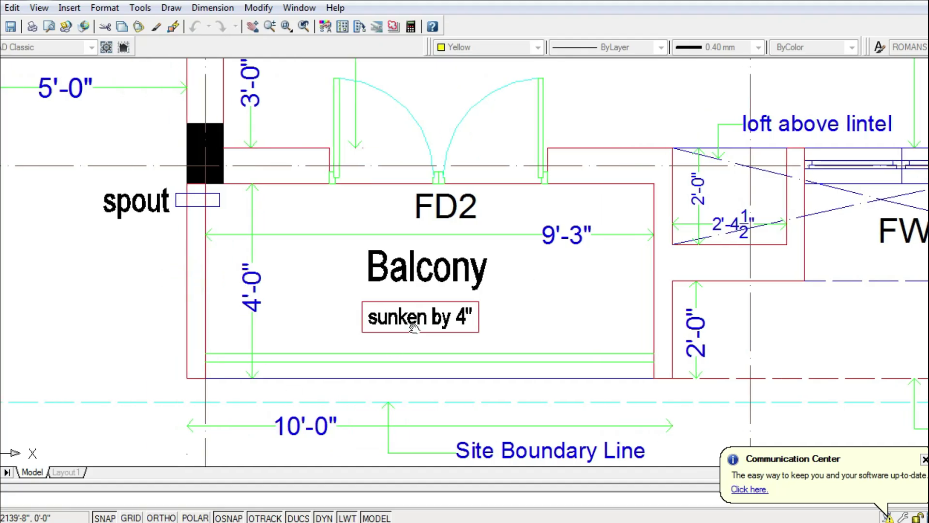
{"action": "scroll", "coordinate": [414, 320], "scroll_direction": "up", "scroll_amount": 2}
{"action": "left_click_drag", "start_coordinate": [371, 320], "coordinate": [425, 321]}
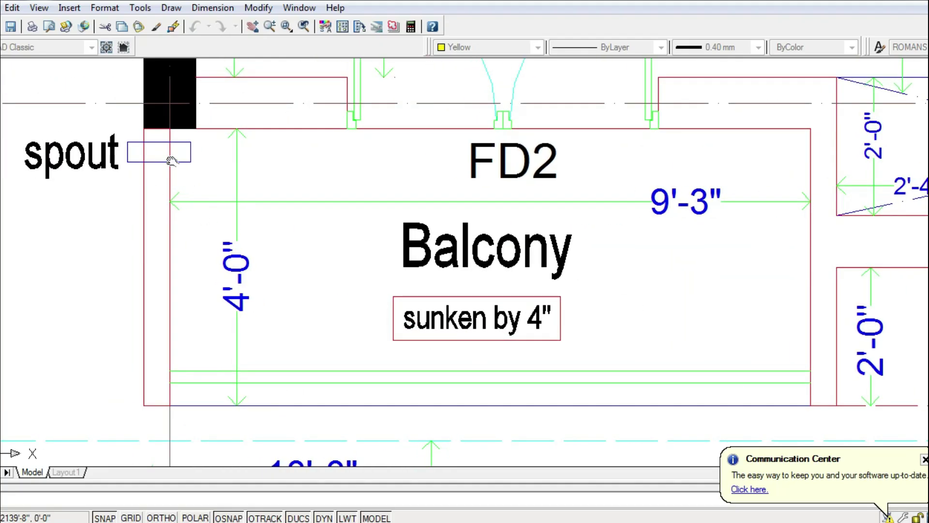
{"action": "scroll", "coordinate": [708, 321], "scroll_direction": "down", "scroll_amount": 3}
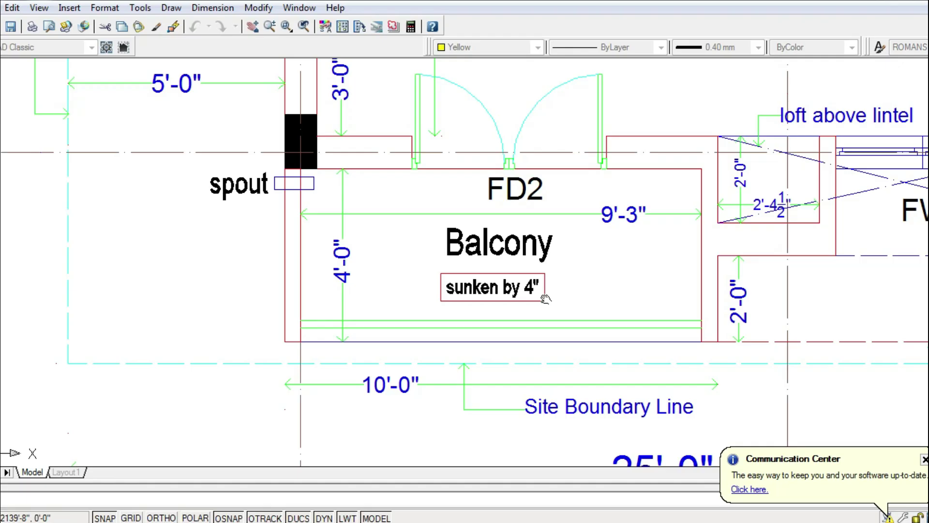
{"action": "left_click_drag", "start_coordinate": [546, 299], "coordinate": [502, 305]}
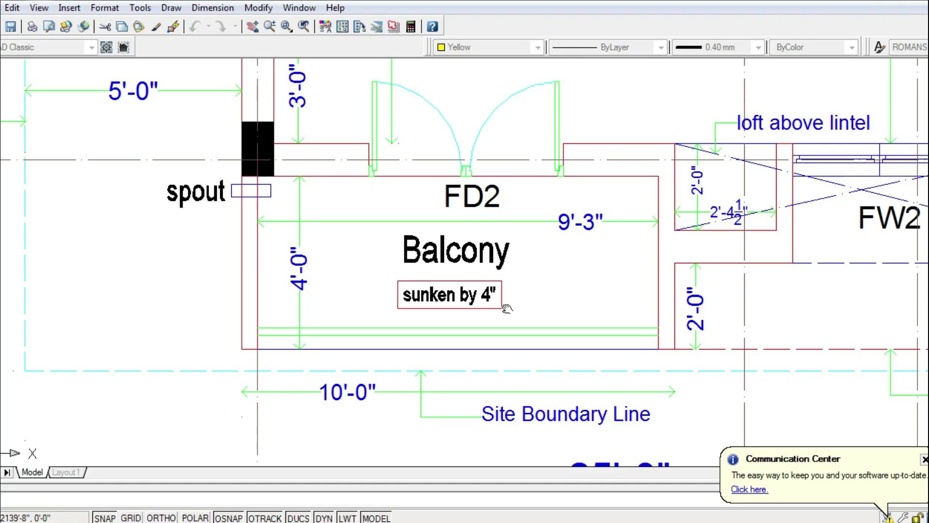
{"action": "left_click_drag", "start_coordinate": [504, 306], "coordinate": [421, 315]}
Examine the first floor attached toilet, including its sunken floor notes, fixtures, door and ventilator.
{"action": "scroll", "coordinate": [421, 315], "scroll_direction": "down", "scroll_amount": 4}
{"action": "scroll", "coordinate": [426, 229], "scroll_direction": "up", "scroll_amount": 2}
{"action": "scroll", "coordinate": [473, 132], "scroll_direction": "up", "scroll_amount": 5}
{"action": "left_click_drag", "start_coordinate": [461, 119], "coordinate": [450, 280]}
{"action": "scroll", "coordinate": [460, 214], "scroll_direction": "up", "scroll_amount": 3}
{"action": "mouse_move", "coordinate": [467, 217]}
{"action": "left_mouse_down"}
{"action": "mouse_move", "coordinate": [475, 247]}
{"action": "mouse_move", "coordinate": [441, 275]}
{"action": "left_mouse_up"}
{"action": "scroll", "coordinate": [452, 265], "scroll_direction": "down", "scroll_amount": 2}
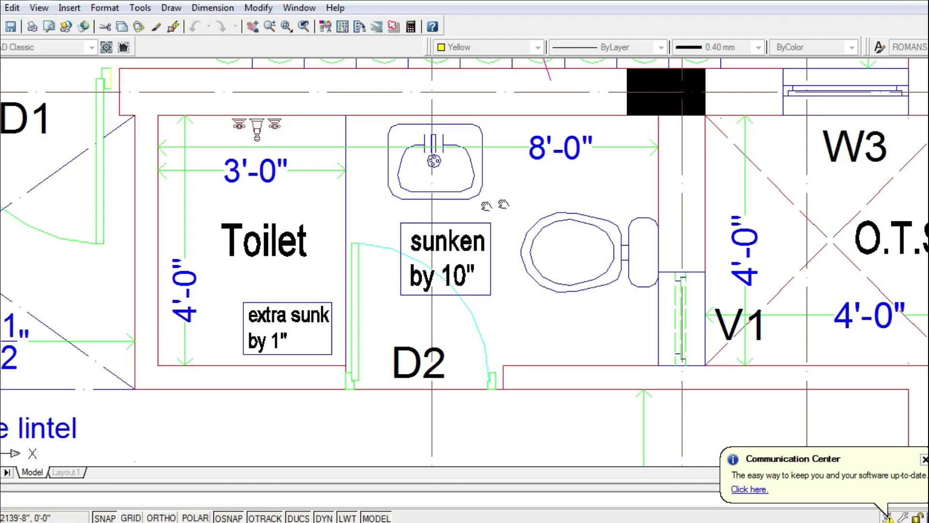
{"action": "scroll", "coordinate": [547, 302], "scroll_direction": "down", "scroll_amount": 6}
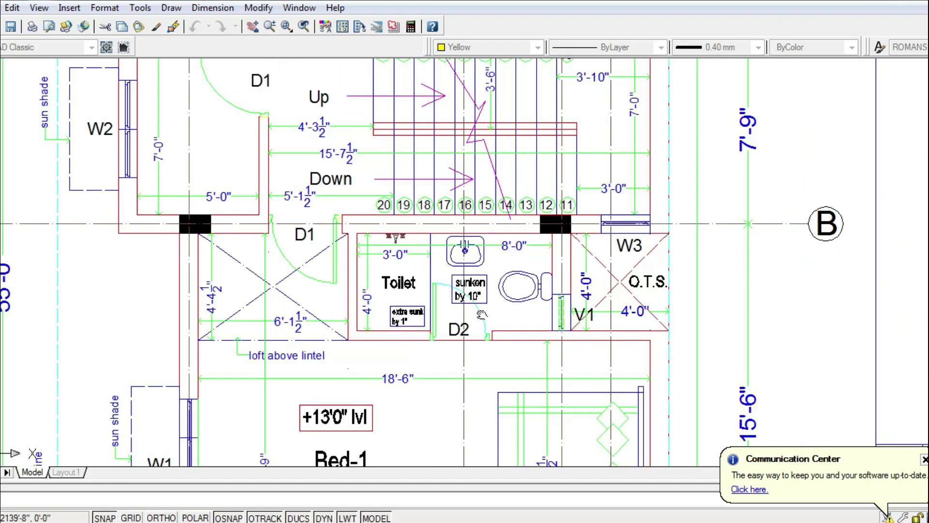
Examine the terrace floor plan's staircase headroom, including its terrace doors, sun shades and O.T.S. shaft.
{"action": "left_click_drag", "start_coordinate": [615, 344], "coordinate": [400, 311]}
{"action": "scroll", "coordinate": [401, 311], "scroll_direction": "down", "scroll_amount": 4}
{"action": "scroll", "coordinate": [719, 231], "scroll_direction": "up", "scroll_amount": 8}
{"action": "middle_click_drag", "start_coordinate": [720, 231], "coordinate": [478, 296]}
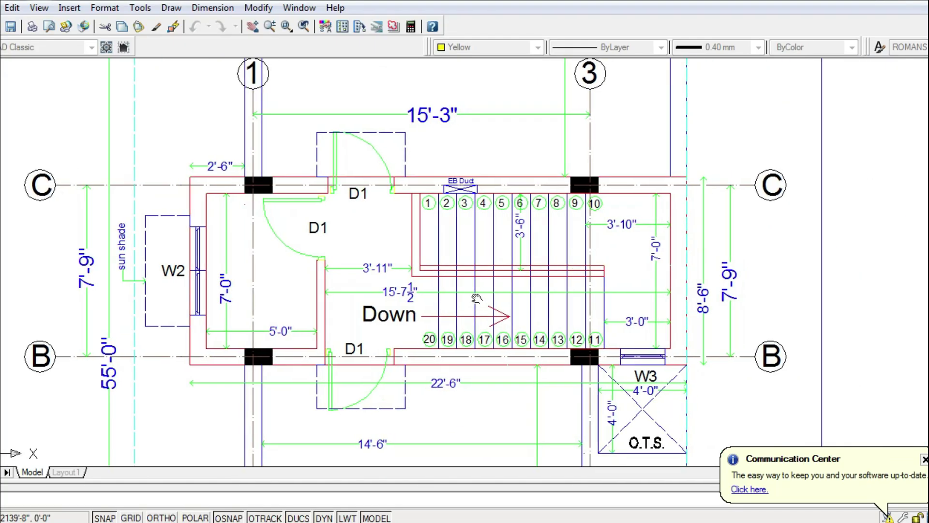
{"action": "scroll", "coordinate": [481, 271], "scroll_direction": "down", "scroll_amount": 3}
{"action": "scroll", "coordinate": [438, 150], "scroll_direction": "up", "scroll_amount": 2}
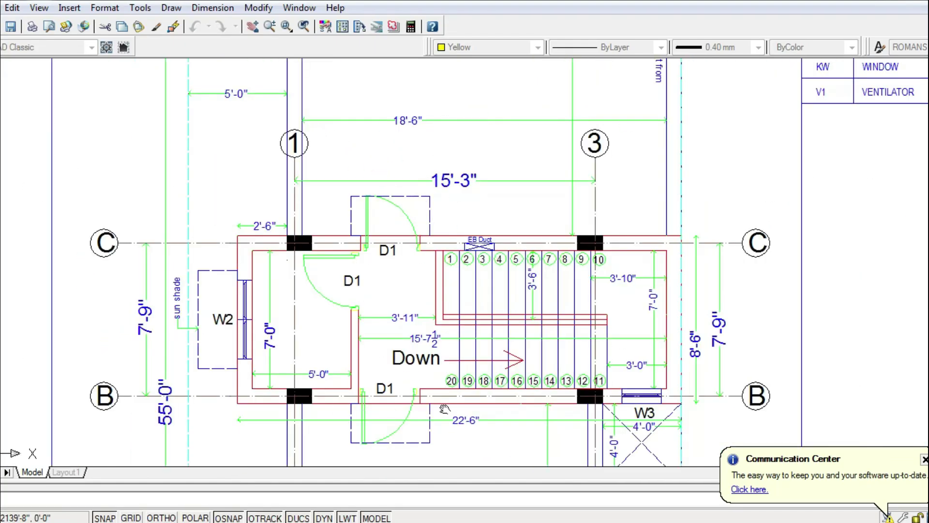
{"action": "middle_click_drag", "start_coordinate": [441, 411], "coordinate": [420, 329]}
{"action": "scroll", "coordinate": [441, 290], "scroll_direction": "up", "scroll_amount": 2}
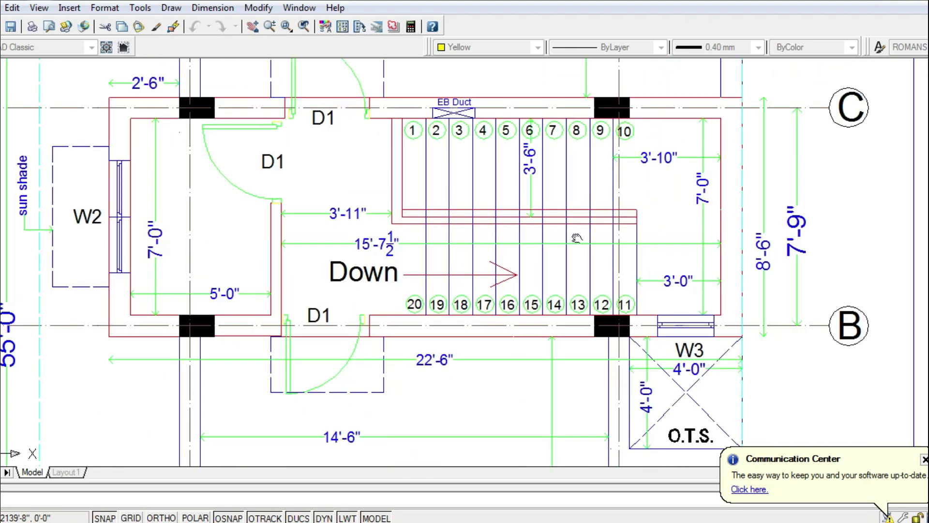
{"action": "left_click_drag", "start_coordinate": [379, 371], "coordinate": [374, 296]}
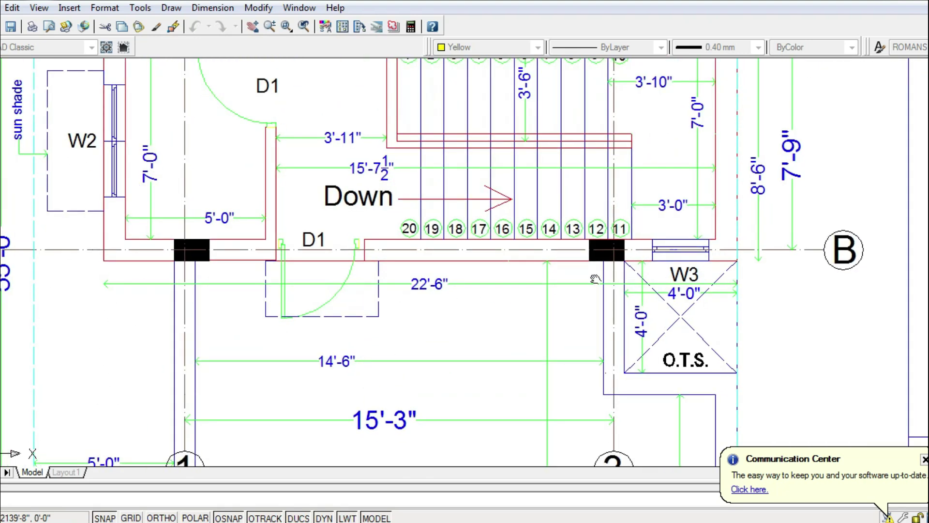
{"action": "left_click_drag", "start_coordinate": [462, 217], "coordinate": [474, 300]}
Examine the open terrace areas, including their parapet wall height notes, dimensions and front spout.
{"action": "scroll", "coordinate": [471, 294], "scroll_direction": "down", "scroll_amount": 1}
{"action": "left_click_drag", "start_coordinate": [422, 187], "coordinate": [412, 314]}
{"action": "scroll", "coordinate": [411, 290], "scroll_direction": "down", "scroll_amount": 1}
{"action": "left_click_drag", "start_coordinate": [411, 243], "coordinate": [406, 287]}
{"action": "scroll", "coordinate": [493, 220], "scroll_direction": "up", "scroll_amount": 3}
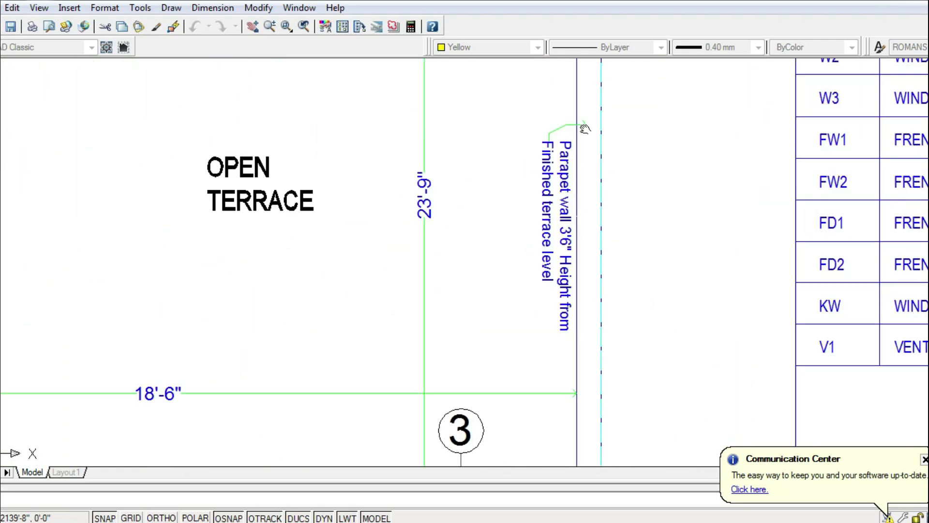
{"action": "middle_click_drag", "start_coordinate": [528, 167], "coordinate": [452, 286]}
{"action": "scroll", "coordinate": [452, 286], "scroll_direction": "down", "scroll_amount": 2}
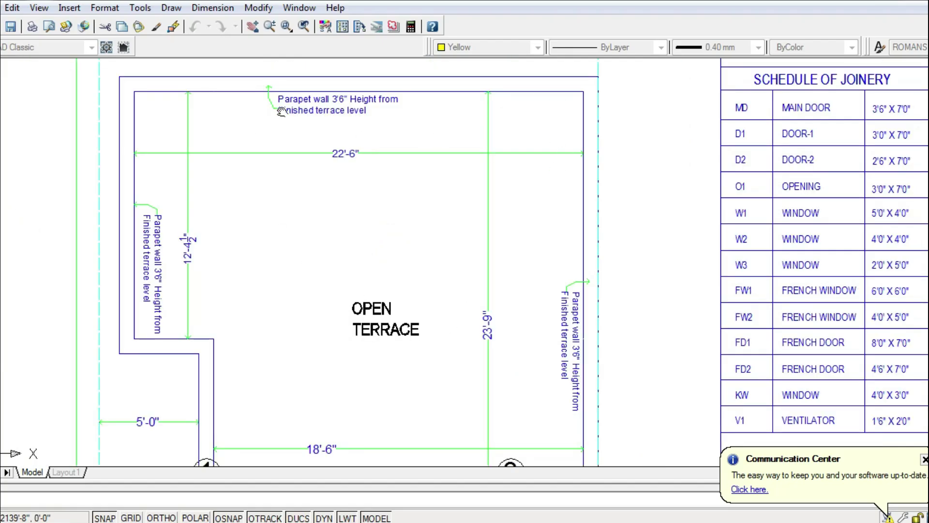
{"action": "left_click_drag", "start_coordinate": [303, 408], "coordinate": [303, 199]}
{"action": "left_click_drag", "start_coordinate": [307, 305], "coordinate": [307, 150]}
{"action": "left_click_drag", "start_coordinate": [208, 403], "coordinate": [209, 387]}
{"action": "middle_click_drag", "start_coordinate": [208, 386], "coordinate": [208, 305]}
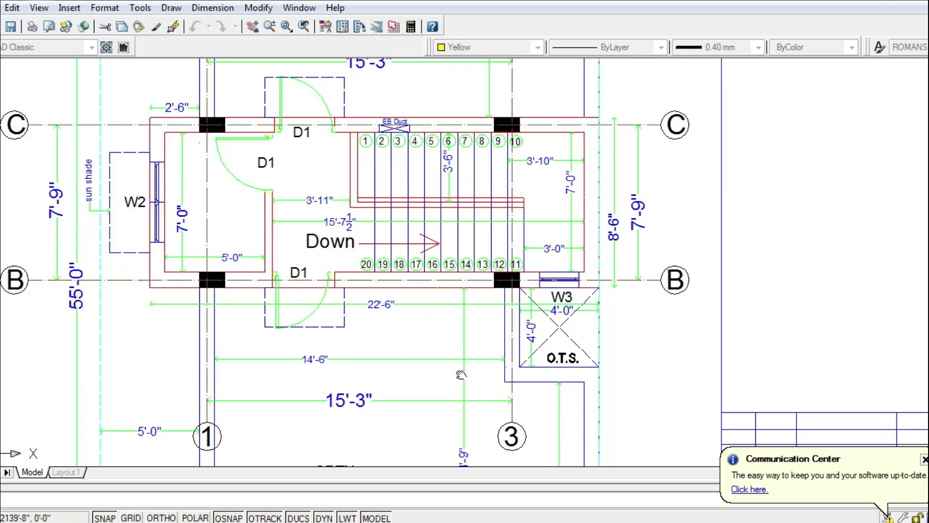
{"action": "scroll", "coordinate": [460, 374], "scroll_direction": "down", "scroll_amount": 5}
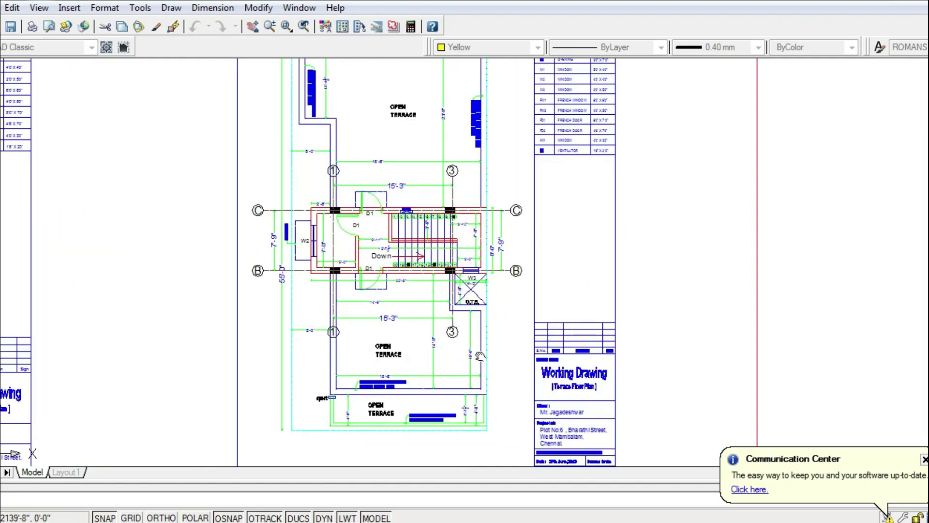
{"action": "middle_click_drag", "start_coordinate": [480, 357], "coordinate": [478, 312]}
{"action": "scroll", "coordinate": [388, 393], "scroll_direction": "up", "scroll_amount": 2}
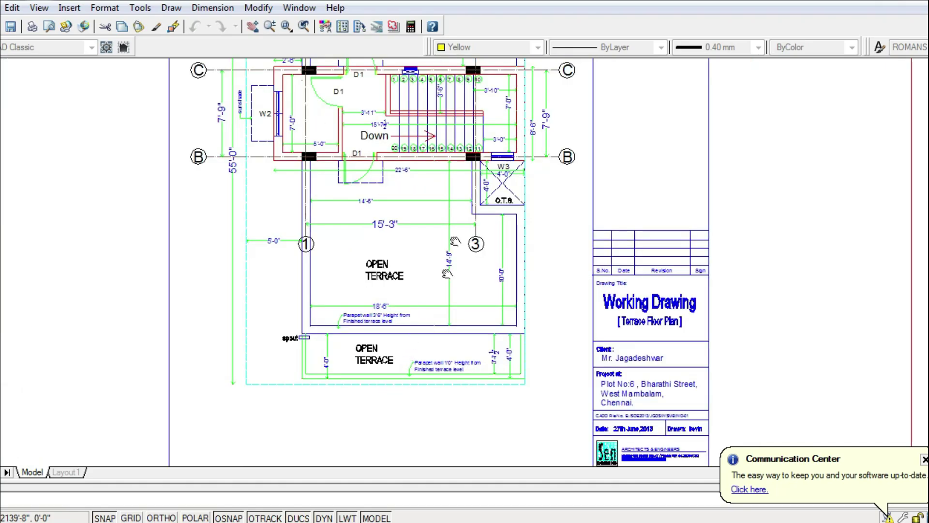
Examine the elevation sheets, comparing the front/west and rear/east drawing titles and ground level markings.
{"action": "scroll", "coordinate": [418, 372], "scroll_direction": "down", "scroll_amount": 8}
{"action": "middle_click_drag", "start_coordinate": [387, 343], "coordinate": [387, 249]}
{"action": "scroll", "coordinate": [333, 348], "scroll_direction": "up", "scroll_amount": 4}
{"action": "middle_click_drag", "start_coordinate": [302, 296], "coordinate": [351, 374]}
{"action": "scroll", "coordinate": [194, 334], "scroll_direction": "up", "scroll_amount": 2}
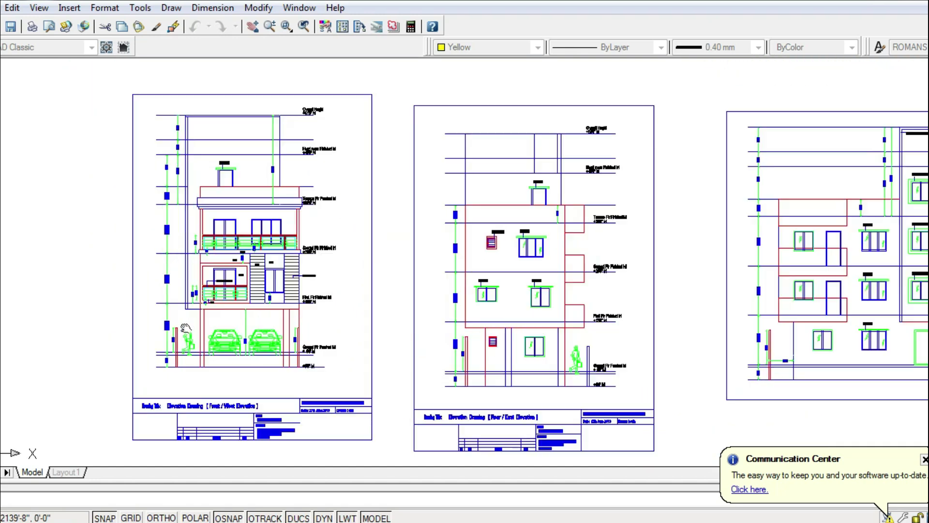
{"action": "scroll", "coordinate": [231, 415], "scroll_direction": "up", "scroll_amount": 2}
{"action": "scroll", "coordinate": [230, 416], "scroll_direction": "up", "scroll_amount": 6}
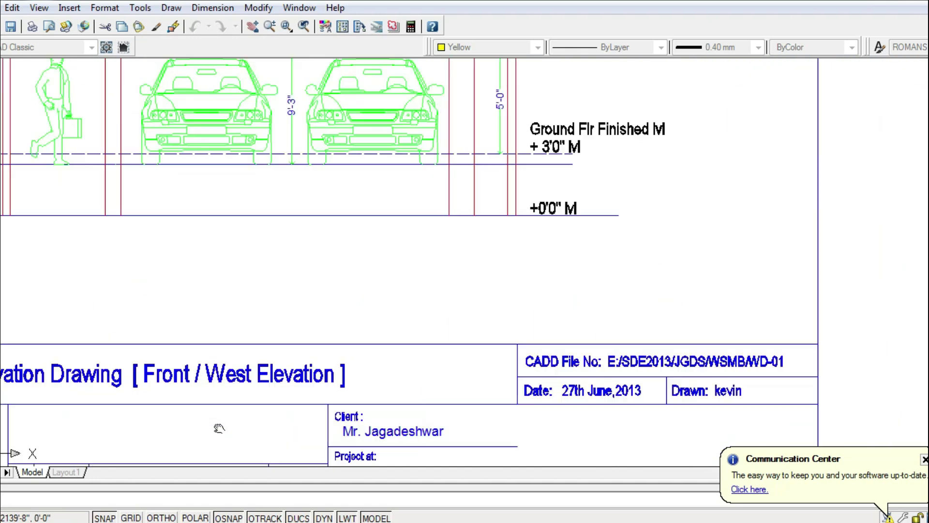
{"action": "scroll", "coordinate": [342, 343], "scroll_direction": "down", "scroll_amount": 4}
{"action": "mouse_move", "coordinate": [913, 351]}
{"action": "middle_mouse_down"}
{"action": "mouse_move", "coordinate": [622, 305]}
{"action": "mouse_move", "coordinate": [253, 296]}
{"action": "middle_mouse_up"}
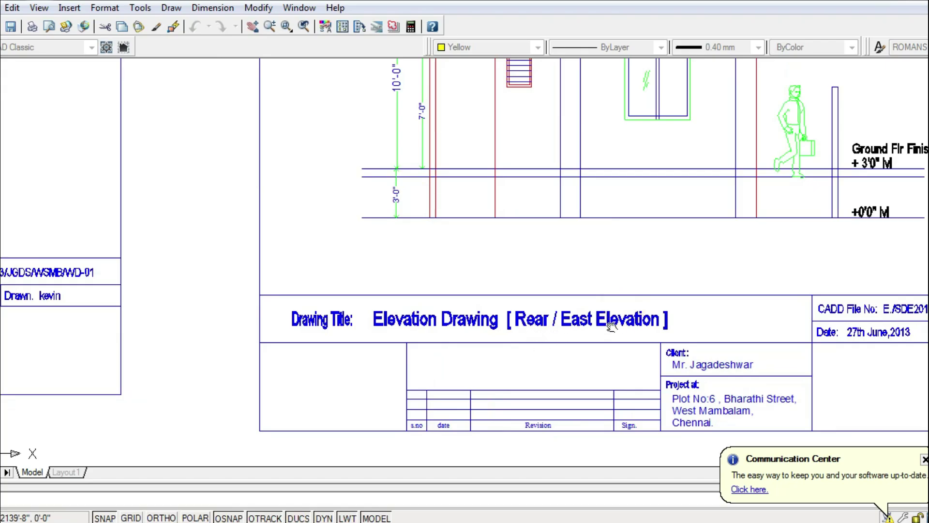
Examine the front elevation's finished level markings and floor heights, from the ground line up to the overall height.
{"action": "scroll", "coordinate": [484, 297], "scroll_direction": "down", "scroll_amount": 2}
{"action": "left_click_drag", "start_coordinate": [360, 321], "coordinate": [552, 354]}
{"action": "left_click_drag", "start_coordinate": [220, 303], "coordinate": [358, 384]}
{"action": "scroll", "coordinate": [283, 302], "scroll_direction": "up", "scroll_amount": 2}
{"action": "scroll", "coordinate": [314, 296], "scroll_direction": "up", "scroll_amount": 2}
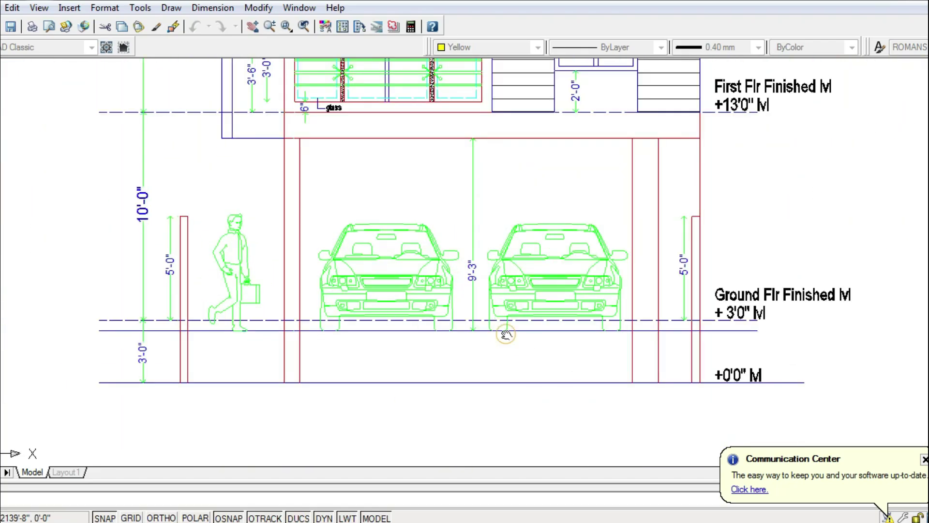
{"action": "left_click_drag", "start_coordinate": [506, 334], "coordinate": [492, 374]}
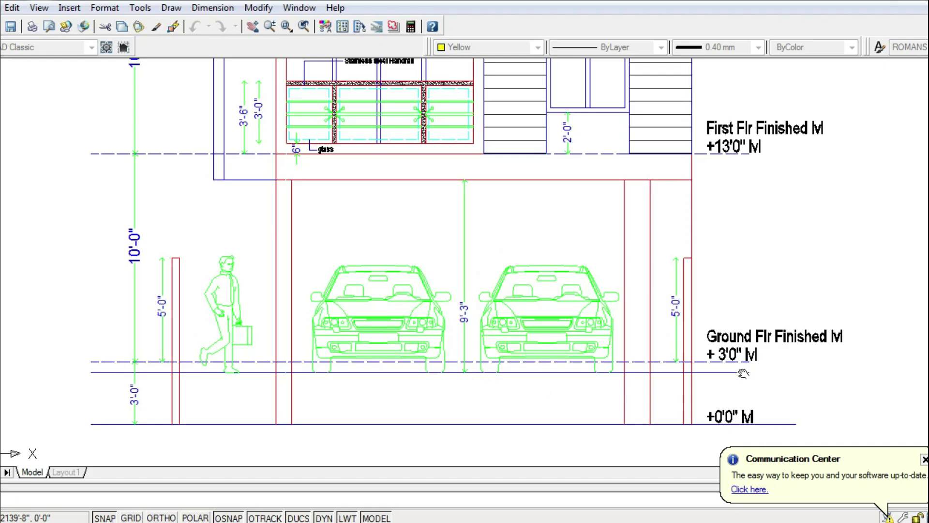
{"action": "left_click_drag", "start_coordinate": [717, 291], "coordinate": [689, 367]}
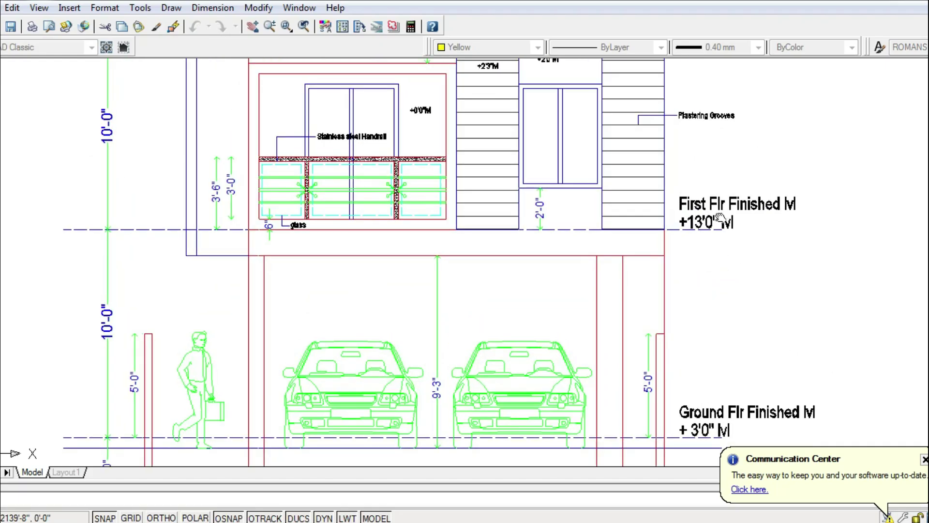
{"action": "left_click_drag", "start_coordinate": [702, 222], "coordinate": [668, 383]}
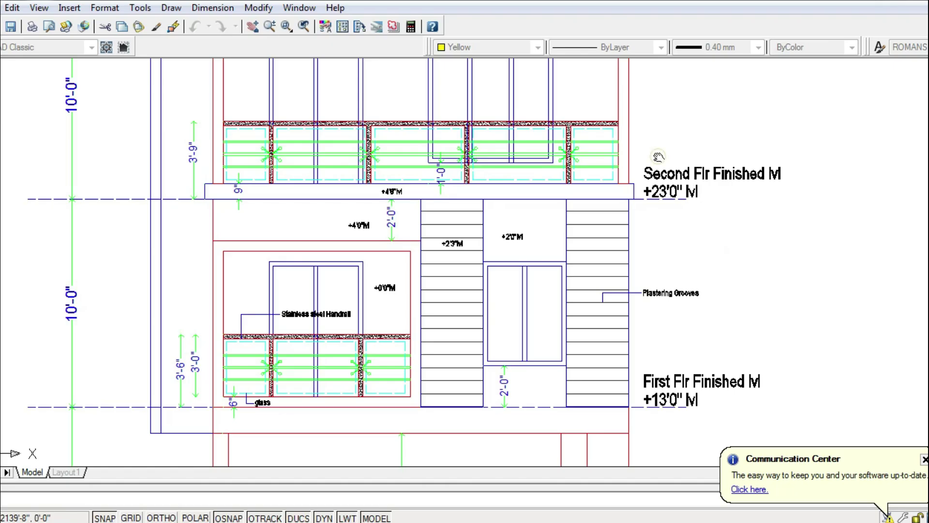
{"action": "left_click_drag", "start_coordinate": [658, 158], "coordinate": [587, 382]}
{"action": "scroll", "coordinate": [613, 234], "scroll_direction": "down", "scroll_amount": 2}
{"action": "left_click_drag", "start_coordinate": [599, 339], "coordinate": [594, 328]}
{"action": "left_click_drag", "start_coordinate": [553, 171], "coordinate": [547, 307]}
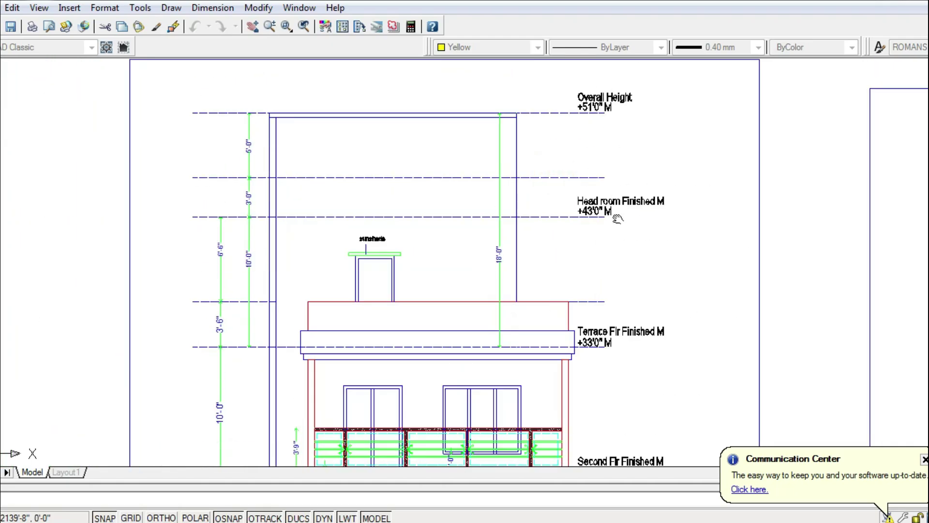
{"action": "mouse_move", "coordinate": [577, 260]}
{"action": "middle_mouse_down"}
{"action": "mouse_move", "coordinate": [570, 301]}
{"action": "mouse_move", "coordinate": [469, 369]}
{"action": "mouse_move", "coordinate": [430, 412]}
{"action": "middle_mouse_up"}
Examine the front facade's projection level notes, stainless steel handrail, glass and plastering grooves around the first floor.
{"action": "scroll", "coordinate": [430, 412], "scroll_direction": "up", "scroll_amount": 1}
{"action": "scroll", "coordinate": [386, 431], "scroll_direction": "up", "scroll_amount": 1}
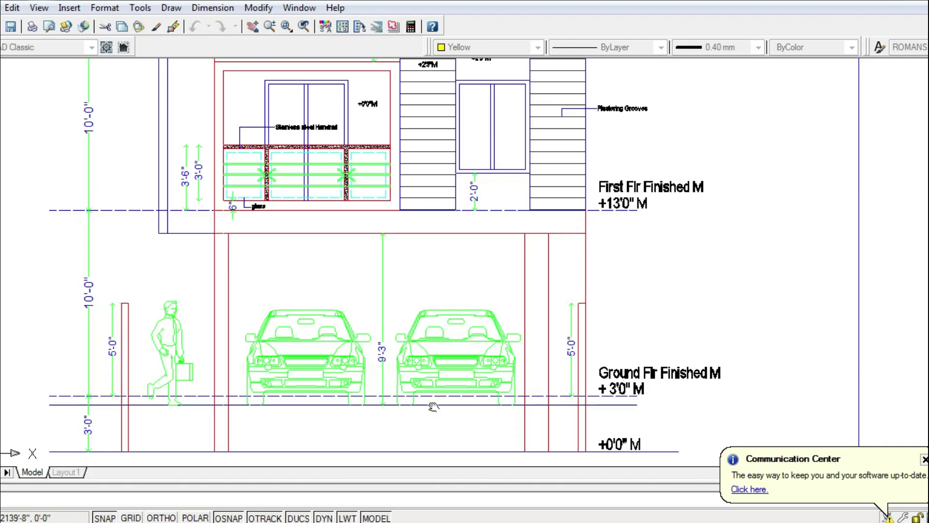
{"action": "left_click_drag", "start_coordinate": [416, 289], "coordinate": [434, 322]}
{"action": "left_click_drag", "start_coordinate": [432, 280], "coordinate": [431, 323]}
{"action": "scroll", "coordinate": [398, 178], "scroll_direction": "up", "scroll_amount": 3}
{"action": "left_click_drag", "start_coordinate": [392, 217], "coordinate": [410, 261]}
{"action": "scroll", "coordinate": [406, 252], "scroll_direction": "down", "scroll_amount": 2}
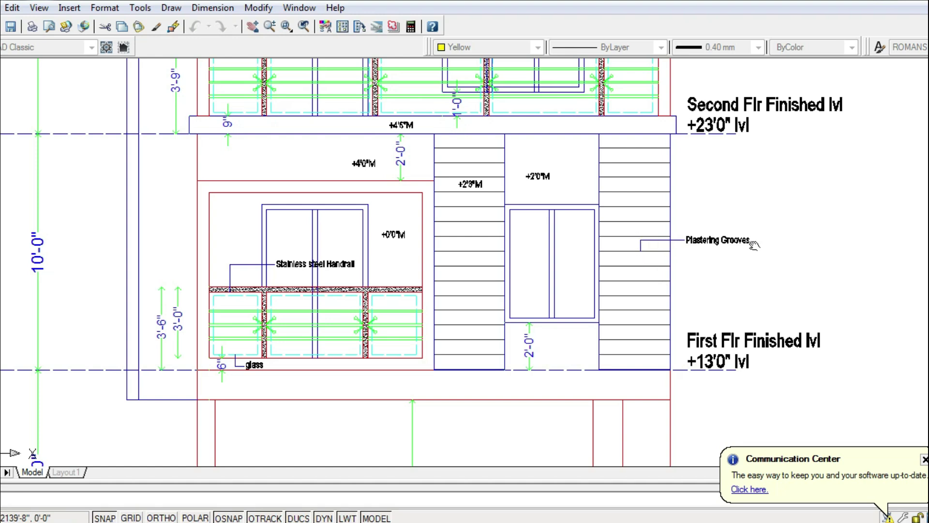
{"action": "scroll", "coordinate": [385, 238], "scroll_direction": "up", "scroll_amount": 3}
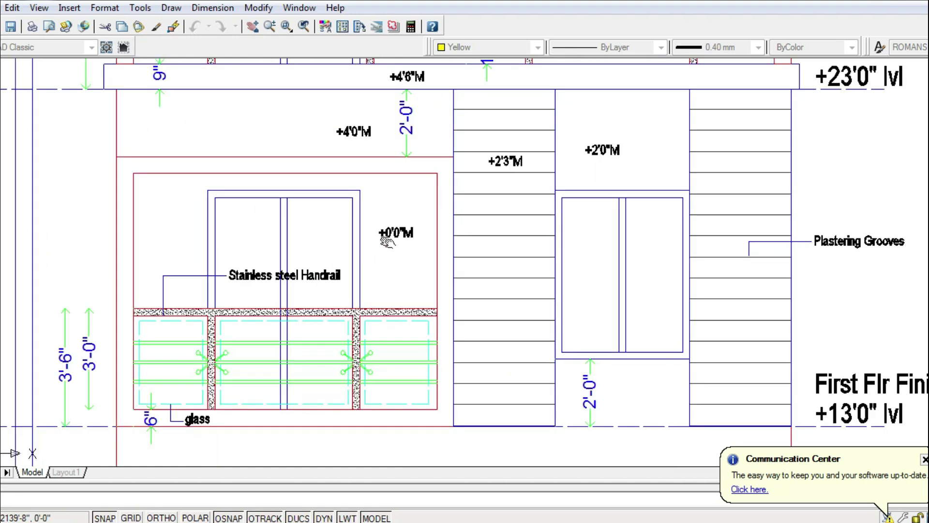
{"action": "left_click_drag", "start_coordinate": [420, 227], "coordinate": [430, 301]}
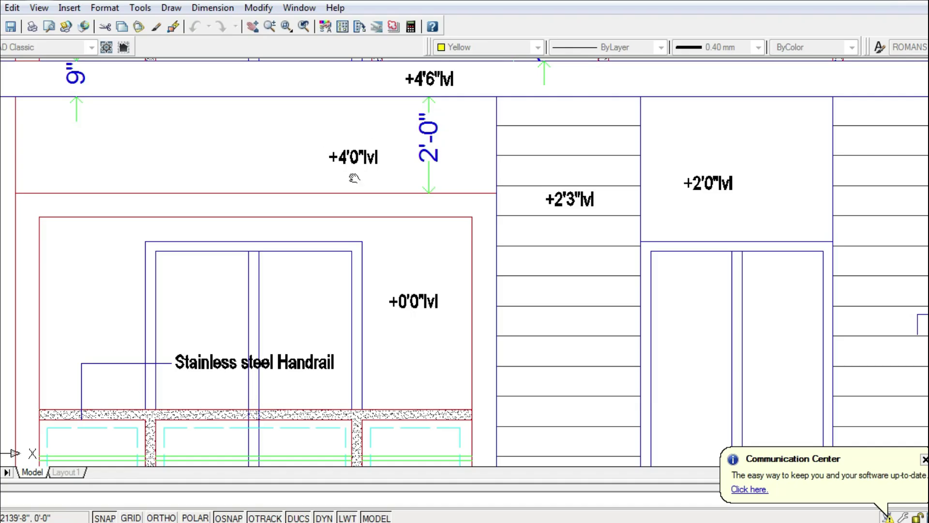
{"action": "scroll", "coordinate": [350, 174], "scroll_direction": "down", "scroll_amount": 2}
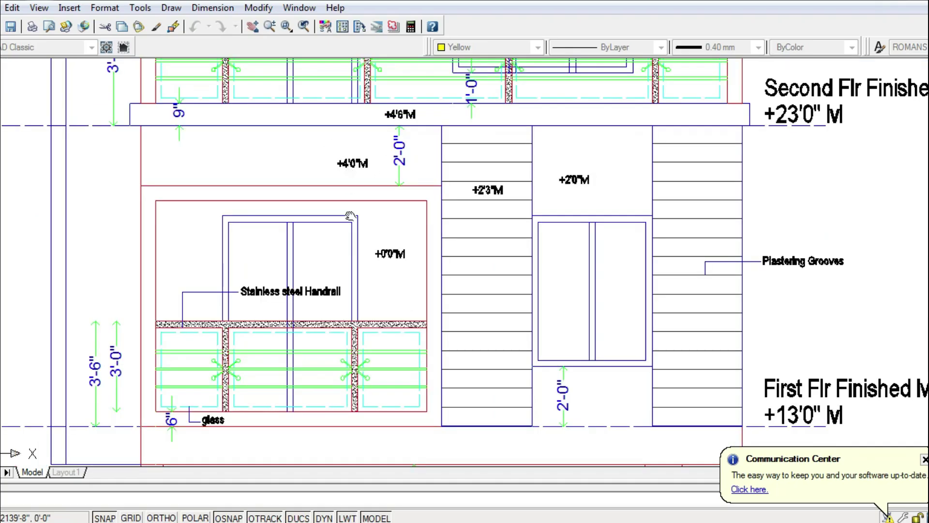
{"action": "left_click_drag", "start_coordinate": [360, 177], "coordinate": [369, 185]}
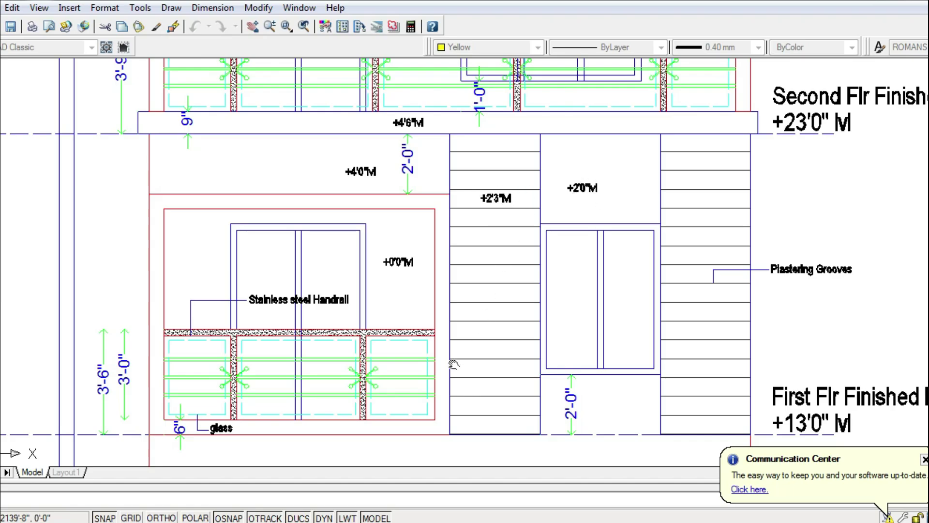
{"action": "scroll", "coordinate": [415, 131], "scroll_direction": "up", "scroll_amount": 4}
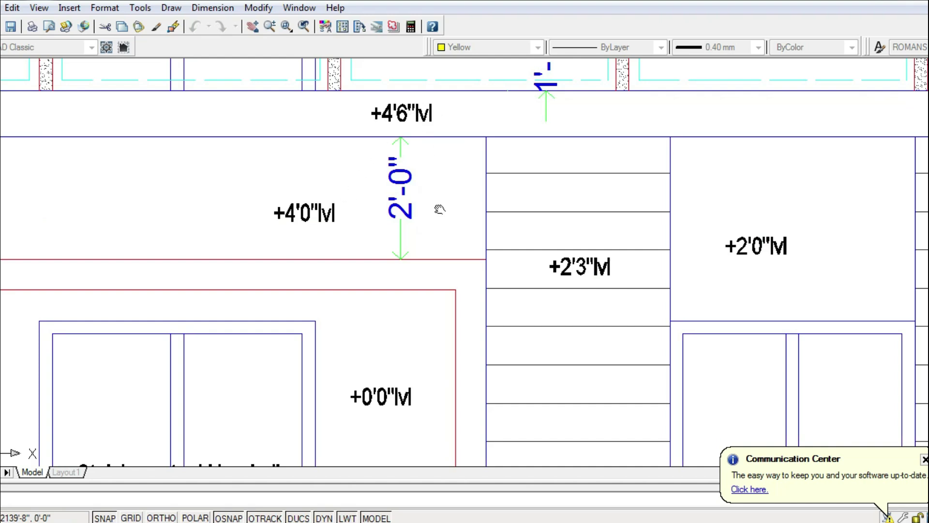
{"action": "scroll", "coordinate": [439, 209], "scroll_direction": "down", "scroll_amount": 8}
Examine the rear elevation's ventilator with its wide band and the adjacent window with its sunshade.
{"action": "scroll", "coordinate": [726, 232], "scroll_direction": "up", "scroll_amount": 6}
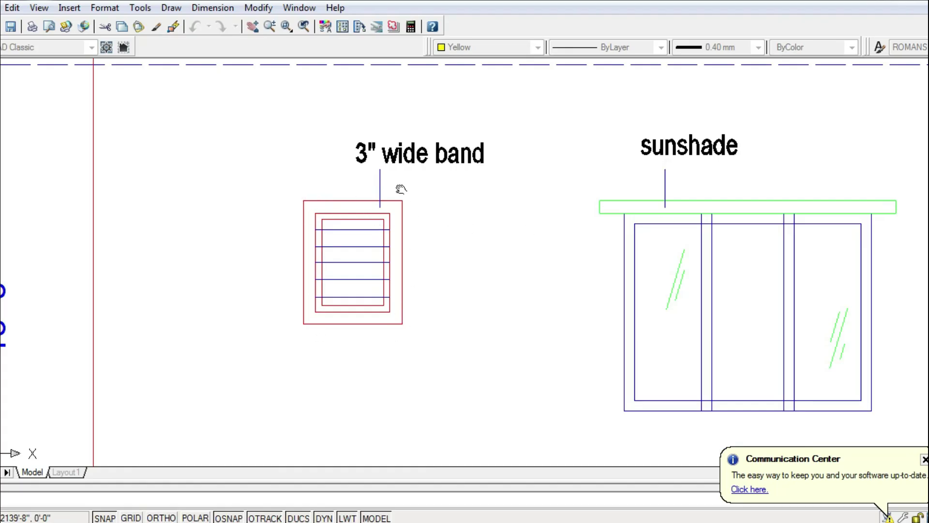
{"action": "scroll", "coordinate": [407, 232], "scroll_direction": "down", "scroll_amount": 5}
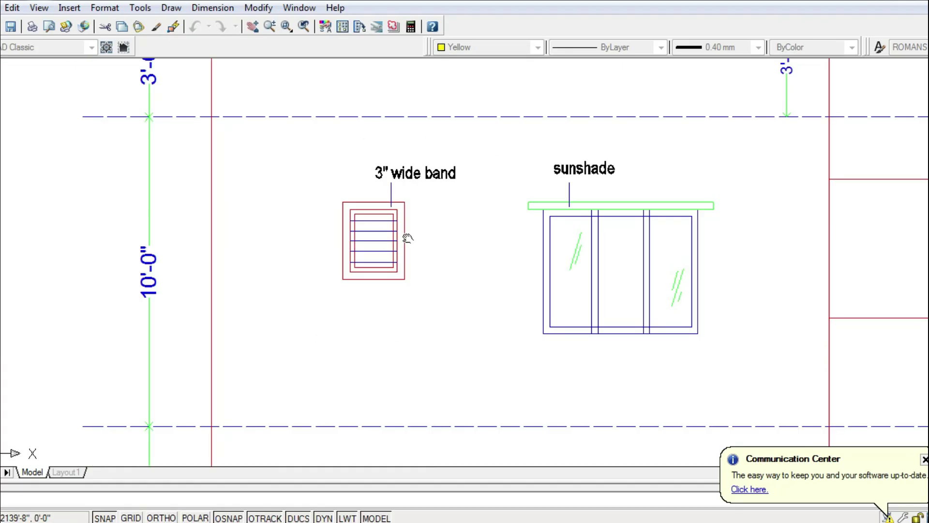
{"action": "scroll", "coordinate": [421, 260], "scroll_direction": "down", "scroll_amount": 1}
{"action": "scroll", "coordinate": [435, 241], "scroll_direction": "down", "scroll_amount": 4}
Examine the side/north elevation's window plastering bands, sunshades and plastering grooves, and compare its sheet with the other elevations.
{"action": "scroll", "coordinate": [841, 283], "scroll_direction": "up", "scroll_amount": 6}
{"action": "left_click_drag", "start_coordinate": [862, 255], "coordinate": [644, 257]}
{"action": "scroll", "coordinate": [636, 238], "scroll_direction": "up", "scroll_amount": 3}
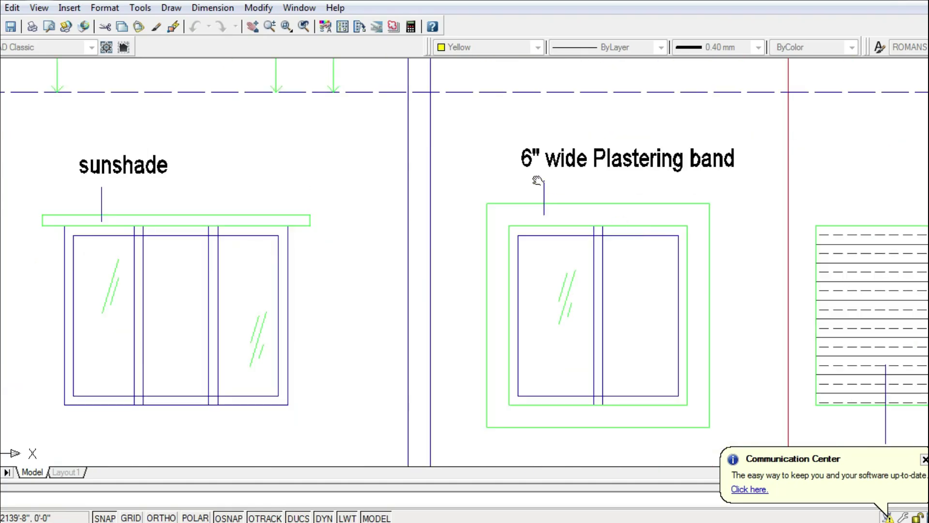
{"action": "scroll", "coordinate": [467, 400], "scroll_direction": "down", "scroll_amount": 7}
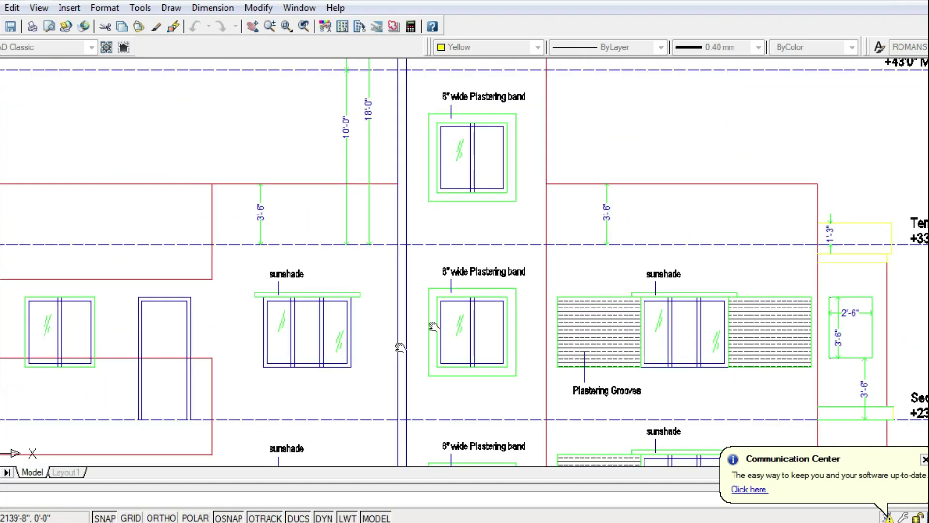
{"action": "scroll", "coordinate": [440, 307], "scroll_direction": "up", "scroll_amount": 5}
{"action": "scroll", "coordinate": [391, 364], "scroll_direction": "up", "scroll_amount": 3}
{"action": "left_click_drag", "start_coordinate": [356, 296], "coordinate": [365, 367]}
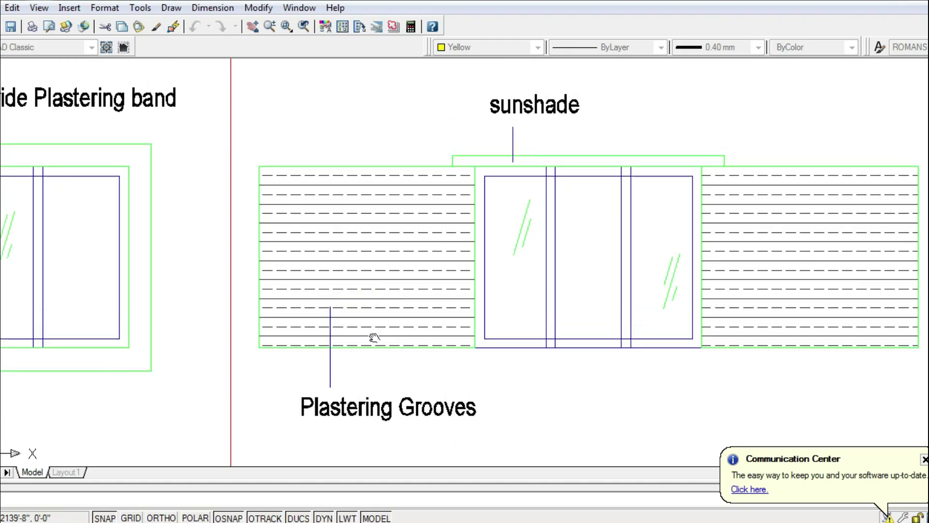
{"action": "scroll", "coordinate": [442, 303], "scroll_direction": "down", "scroll_amount": 3}
{"action": "scroll", "coordinate": [382, 331], "scroll_direction": "down", "scroll_amount": 4}
{"action": "scroll", "coordinate": [480, 295], "scroll_direction": "up", "scroll_amount": 2}
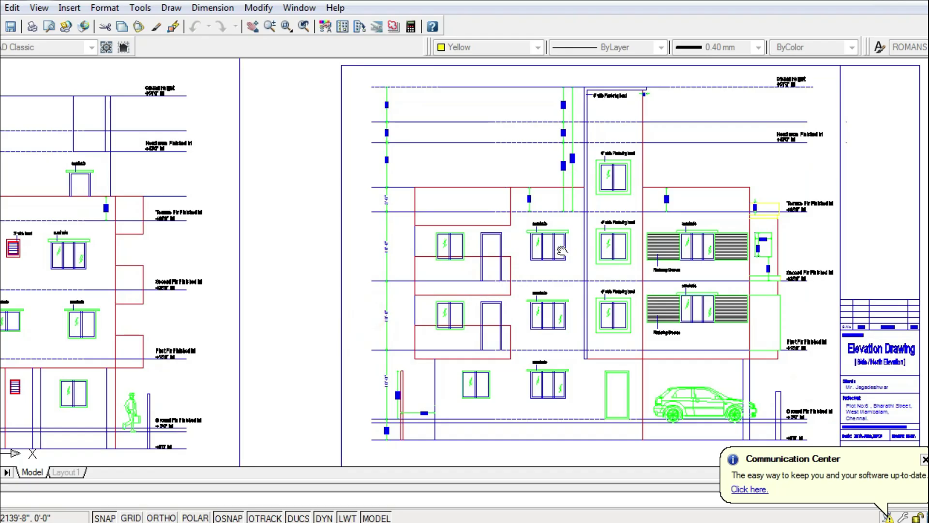
{"action": "scroll", "coordinate": [560, 252], "scroll_direction": "down", "scroll_amount": 3}
{"action": "scroll", "coordinate": [476, 321], "scroll_direction": "up", "scroll_amount": 2}
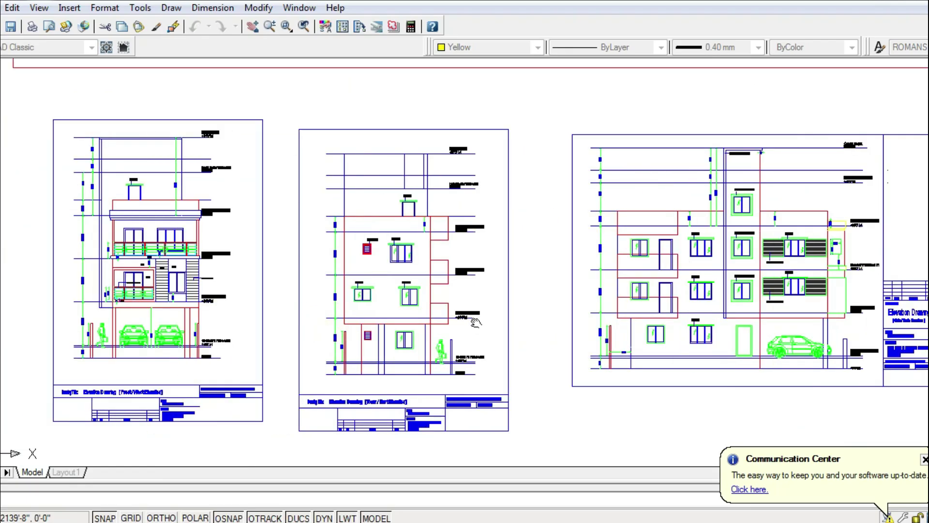
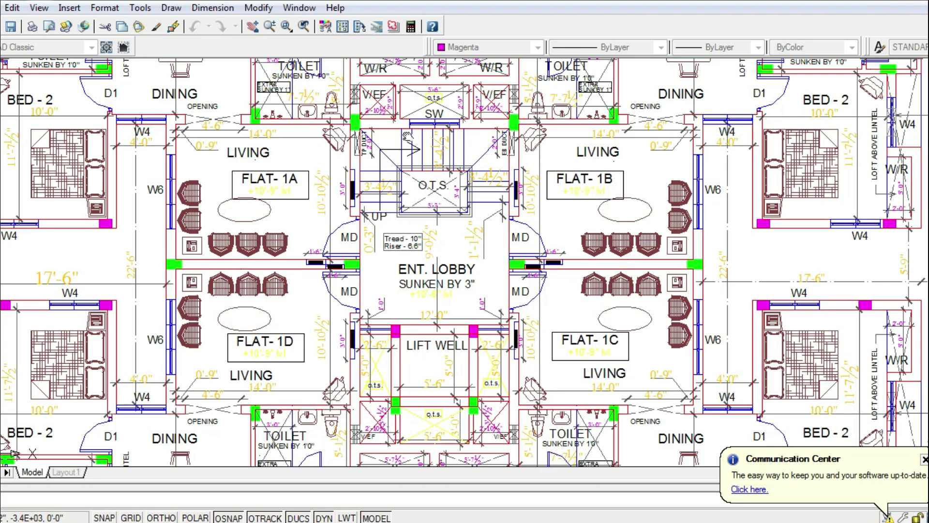
Examine Flat 1C's entrance, living room and dining area on the apartment first floor plan.
{"action": "scroll", "coordinate": [472, 347], "scroll_direction": "up", "scroll_amount": 2}
{"action": "mouse_move", "coordinate": [547, 311]}
{"action": "left_mouse_down"}
{"action": "mouse_move", "coordinate": [345, 264]}
{"action": "mouse_move", "coordinate": [278, 237]}
{"action": "left_mouse_up"}
{"action": "scroll", "coordinate": [362, 264], "scroll_direction": "up", "scroll_amount": 2}
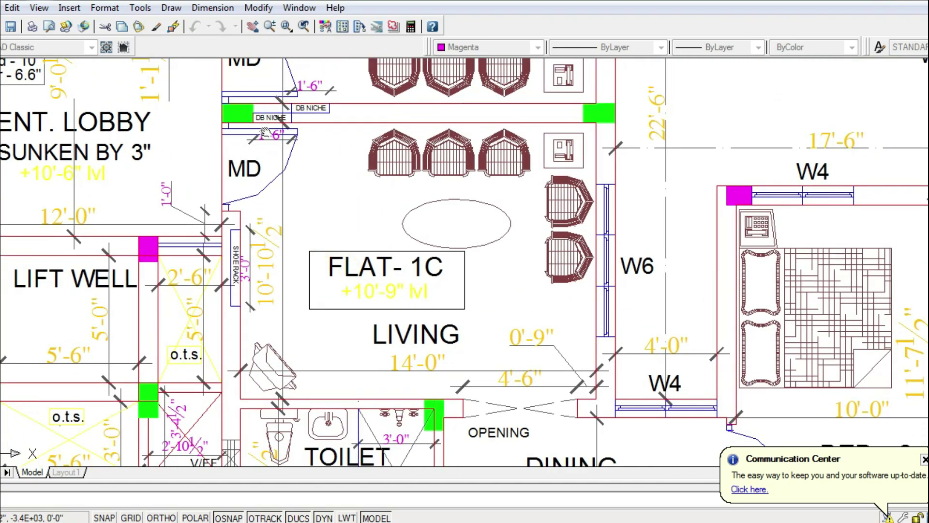
{"action": "left_click_drag", "start_coordinate": [518, 332], "coordinate": [422, 147]}
{"action": "left_click_drag", "start_coordinate": [411, 324], "coordinate": [409, 207]}
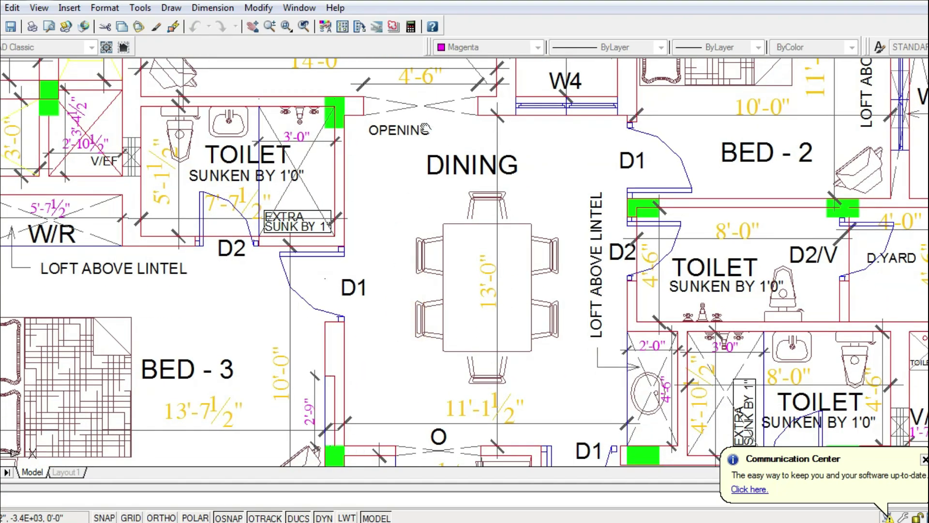
Examine Flat 1C's Bed-2 and the adjoining sunken toilets, including the wardrobe, drying yard and toilet duct.
{"action": "left_click_drag", "start_coordinate": [653, 197], "coordinate": [415, 303]}
{"action": "left_click_drag", "start_coordinate": [463, 247], "coordinate": [418, 317]}
{"action": "left_click_drag", "start_coordinate": [484, 284], "coordinate": [418, 390]}
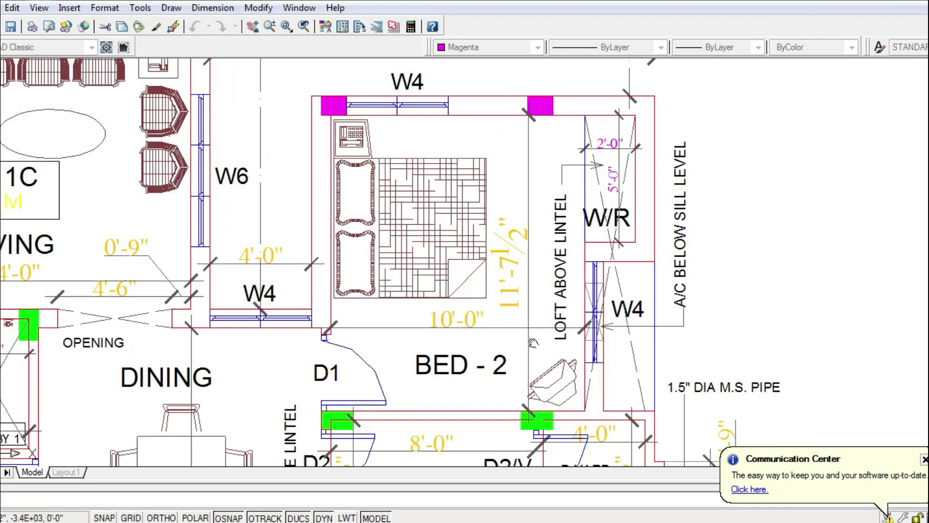
{"action": "middle_click_drag", "start_coordinate": [650, 364], "coordinate": [652, 257]}
{"action": "middle_click_drag", "start_coordinate": [533, 390], "coordinate": [582, 227]}
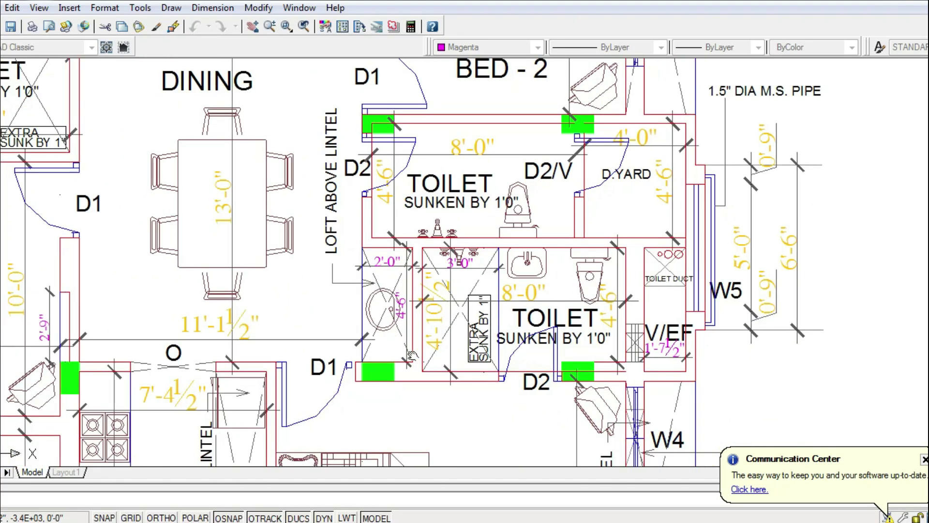
Examine Flat 1C's Bed-1, kitchen, service area and balcony, including the sunken floor and elevation fin notes.
{"action": "mouse_move", "coordinate": [480, 335]}
{"action": "left_mouse_down"}
{"action": "mouse_move", "coordinate": [519, 240]}
{"action": "mouse_move", "coordinate": [564, 188]}
{"action": "mouse_move", "coordinate": [572, 155]}
{"action": "left_mouse_up"}
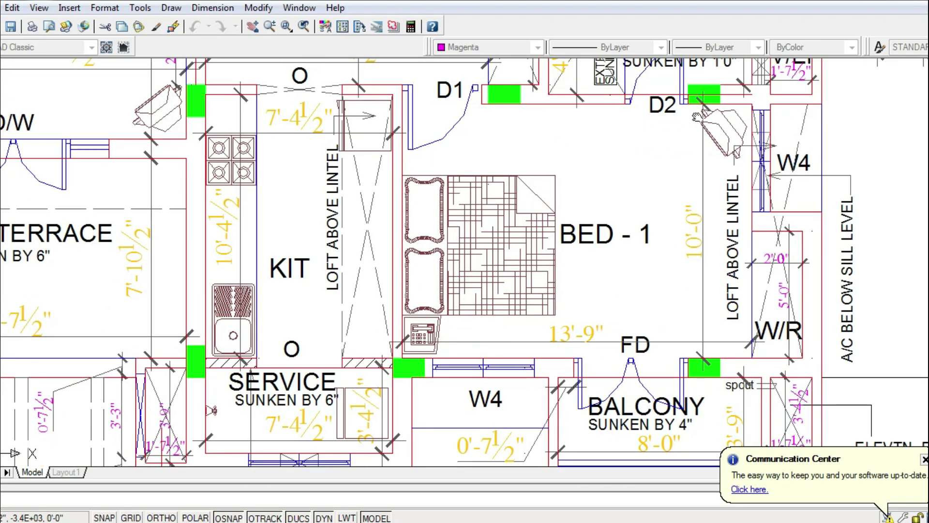
{"action": "middle_click_drag", "start_coordinate": [611, 397], "coordinate": [620, 304]}
{"action": "middle_click_drag", "start_coordinate": [768, 306], "coordinate": [675, 340]}
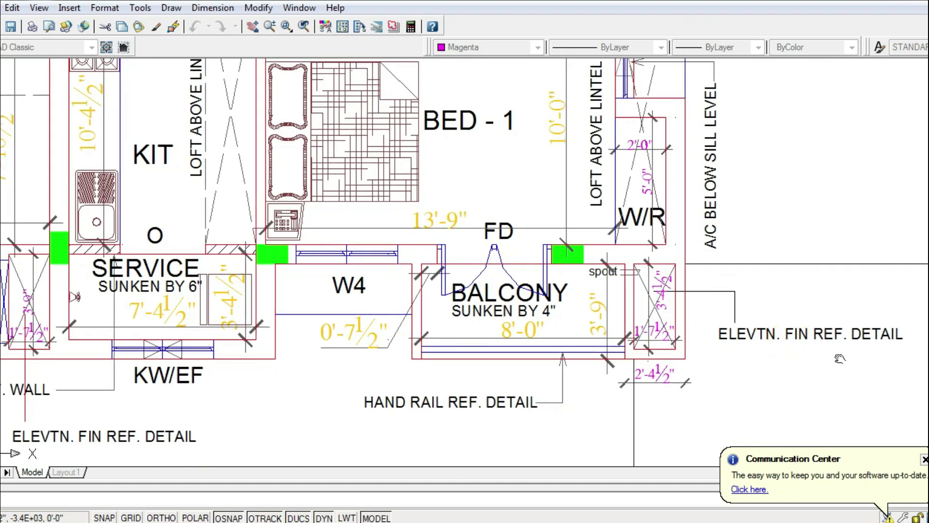
{"action": "middle_click_drag", "start_coordinate": [98, 313], "coordinate": [291, 348]}
Examine Flats 1C and 1D side by side, including Bed-3, the private terraces, lift well and entrance lobby.
{"action": "scroll", "coordinate": [279, 348], "scroll_direction": "down", "scroll_amount": 6}
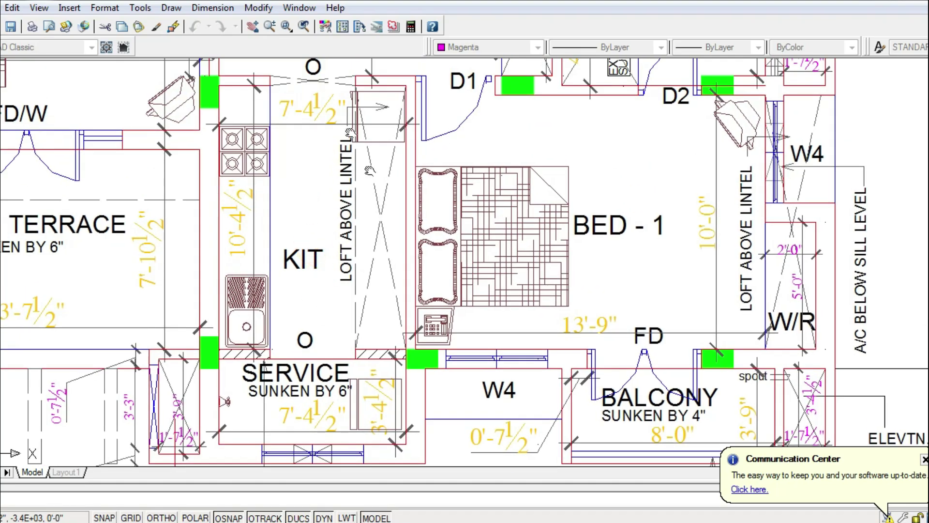
{"action": "scroll", "coordinate": [319, 269], "scroll_direction": "up", "scroll_amount": 3}
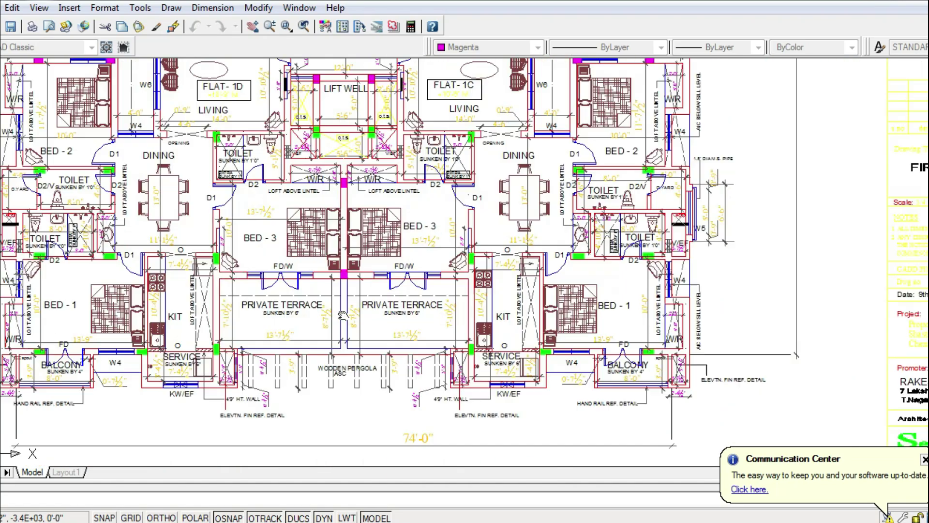
{"action": "scroll", "coordinate": [342, 312], "scroll_direction": "up", "scroll_amount": 3}
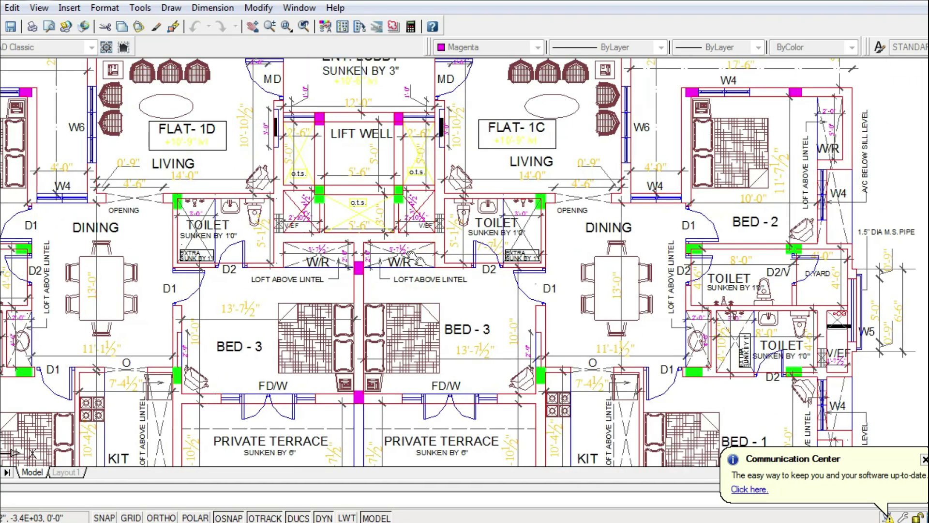
{"action": "left_click_drag", "start_coordinate": [351, 303], "coordinate": [352, 342]}
{"action": "scroll", "coordinate": [369, 218], "scroll_direction": "up", "scroll_amount": 2}
{"action": "left_click_drag", "start_coordinate": [378, 200], "coordinate": [390, 320]}
{"action": "middle_click_drag", "start_coordinate": [390, 321], "coordinate": [398, 304]}
Switch to the open drawing 0 -STILT PLAN.dwg and activate the Pan tool on its plan.
{"action": "left_click", "coordinate": [300, 8]}
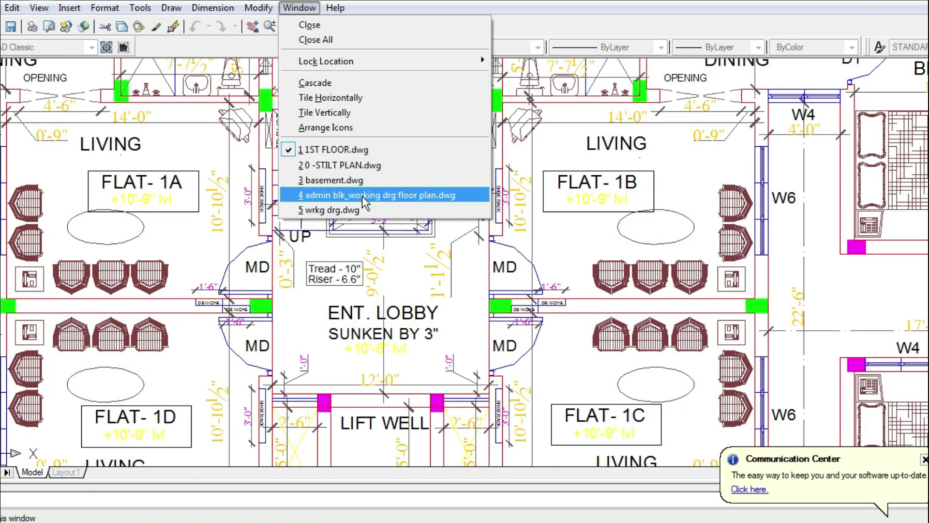
{"action": "left_click", "coordinate": [347, 166]}
{"action": "scroll", "coordinate": [330, 263], "scroll_direction": "up", "scroll_amount": 5}
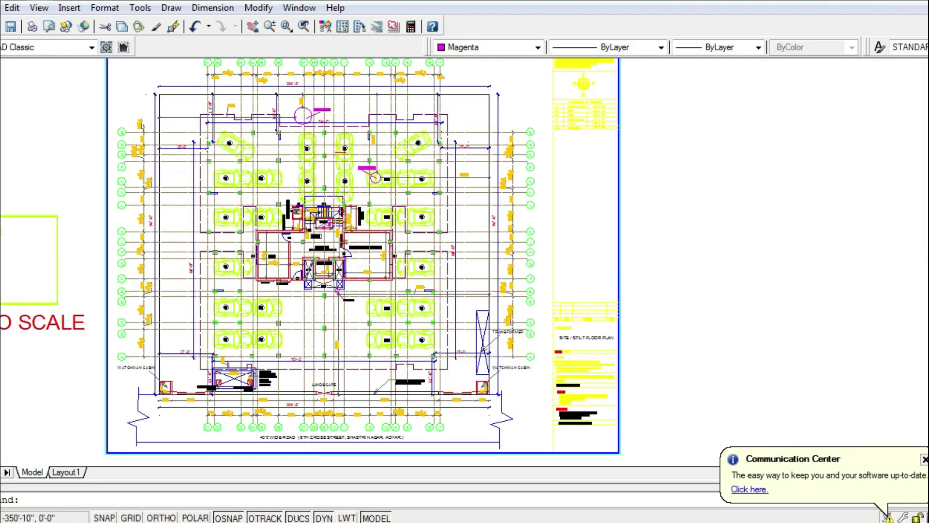
{"action": "left_click", "coordinate": [252, 26]}
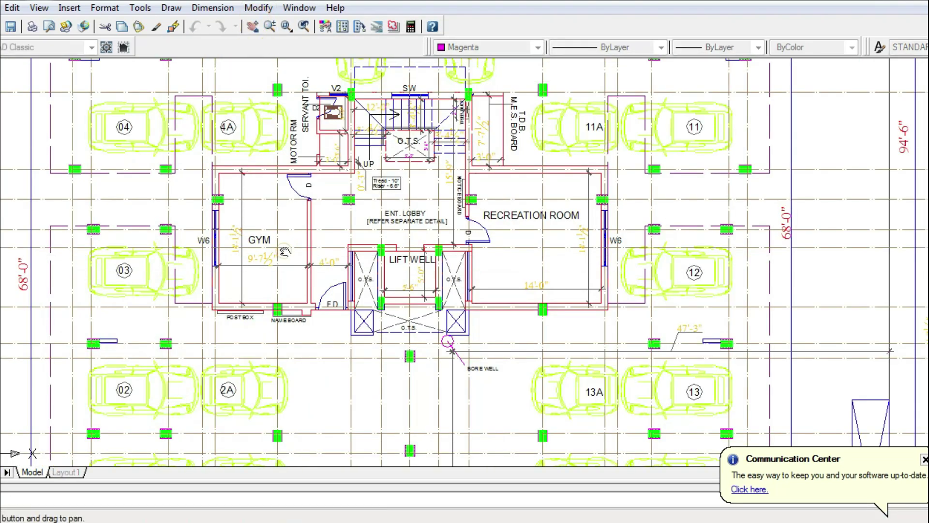
Examine the stilt floor's gym, entrance lobby, lift well and nearby open-to-sky shafts.
{"action": "left_click_drag", "start_coordinate": [295, 301], "coordinate": [375, 232]}
{"action": "left_click_drag", "start_coordinate": [364, 266], "coordinate": [401, 316]}
{"action": "scroll", "coordinate": [393, 264], "scroll_direction": "up", "scroll_amount": 3}
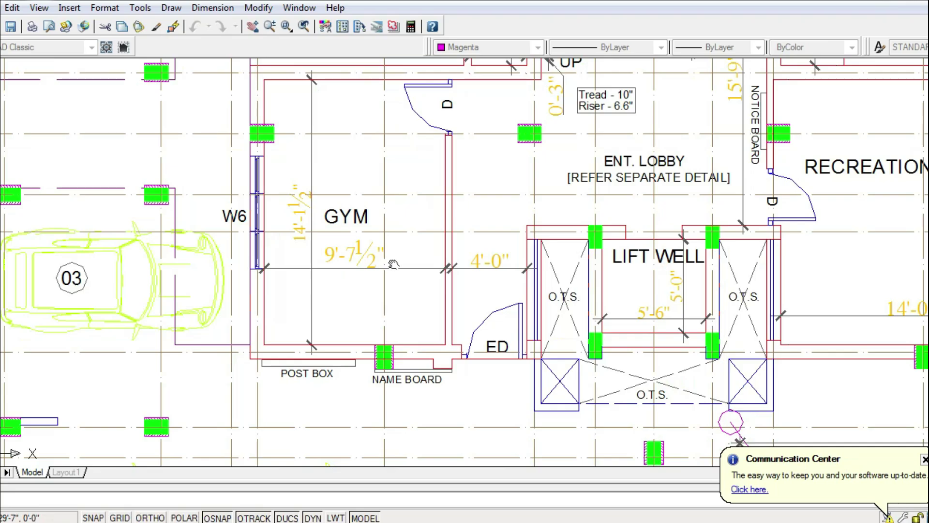
{"action": "left_click_drag", "start_coordinate": [479, 204], "coordinate": [439, 276]}
{"action": "mouse_move", "coordinate": [532, 227]}
{"action": "left_mouse_down"}
{"action": "mouse_move", "coordinate": [453, 258]}
{"action": "mouse_move", "coordinate": [488, 316]}
{"action": "left_mouse_up"}
{"action": "left_click_drag", "start_coordinate": [492, 198], "coordinate": [477, 255]}
{"action": "left_click_drag", "start_coordinate": [581, 370], "coordinate": [564, 282]}
Examine the whole site/stilt floor plan sheet, including its car parking layout, column grid and title block.
{"action": "scroll", "coordinate": [543, 271], "scroll_direction": "down", "scroll_amount": 2}
{"action": "left_click_drag", "start_coordinate": [428, 307], "coordinate": [494, 342]}
{"action": "scroll", "coordinate": [497, 333], "scroll_direction": "down", "scroll_amount": 2}
{"action": "left_click_drag", "start_coordinate": [443, 286], "coordinate": [455, 346]}
{"action": "scroll", "coordinate": [455, 345], "scroll_direction": "down", "scroll_amount": 4}
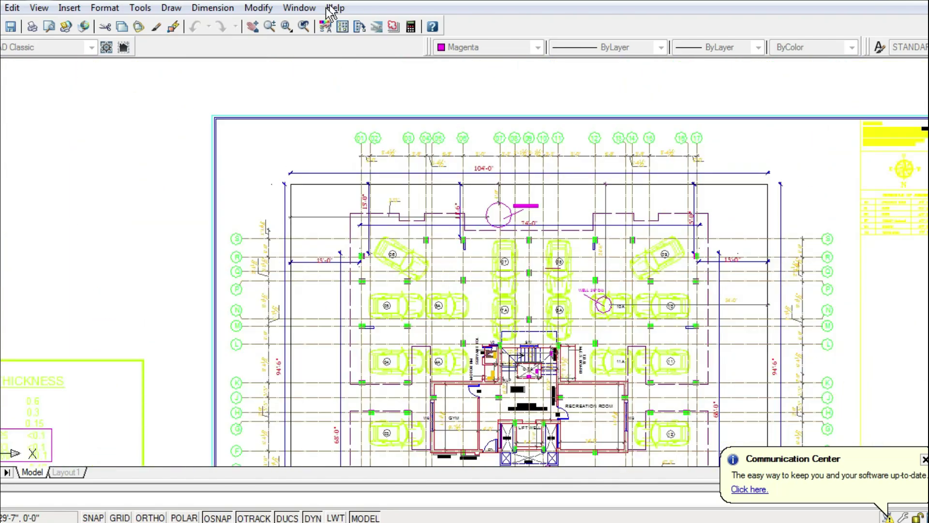
{"action": "left_click", "coordinate": [305, 11]}
{"action": "left_click", "coordinate": [356, 252]}
{"action": "scroll", "coordinate": [442, 322], "scroll_direction": "down", "scroll_amount": 2}
{"action": "left_click_drag", "start_coordinate": [451, 349], "coordinate": [417, 301]}
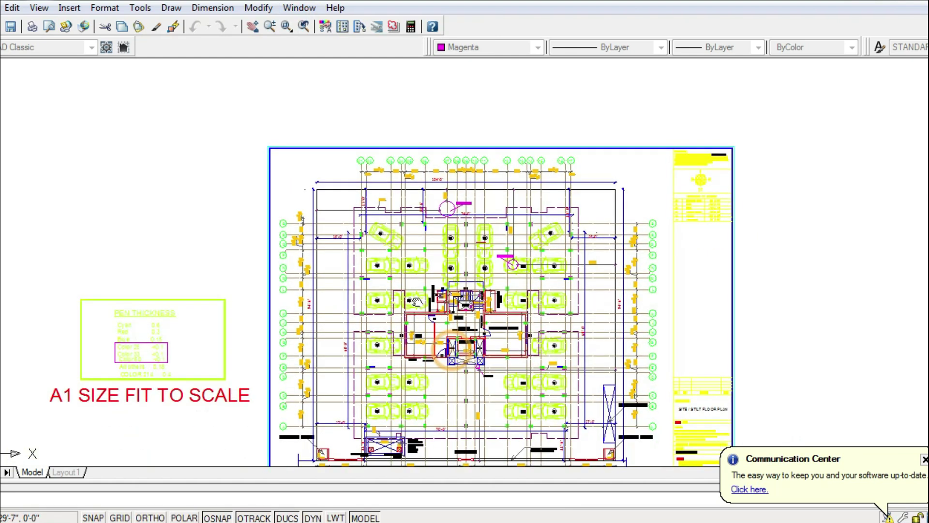
Switch to the open drawing basement.dwg and activate the Pan tool on its parking plan.
{"action": "scroll", "coordinate": [415, 301], "scroll_direction": "up", "scroll_amount": 2}
{"action": "left_click", "coordinate": [310, 8]}
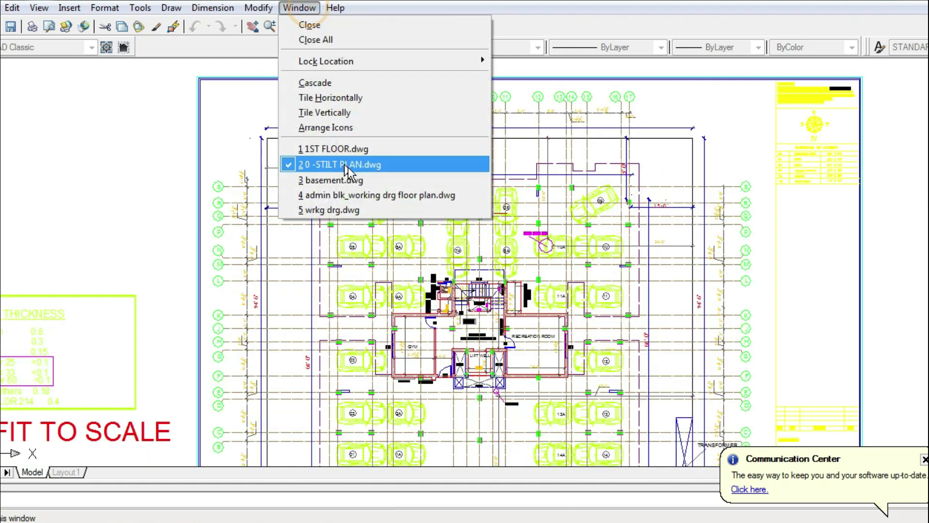
{"action": "left_click", "coordinate": [298, 181]}
{"action": "scroll", "coordinate": [486, 189], "scroll_direction": "up", "scroll_amount": 5}
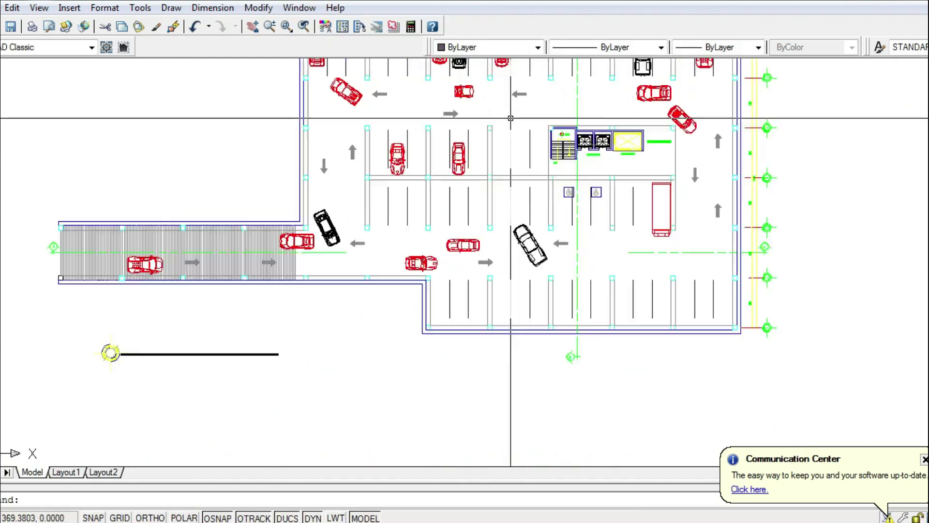
{"action": "left_click", "coordinate": [245, 25]}
{"action": "left_click_drag", "start_coordinate": [360, 120], "coordinate": [329, 264]}
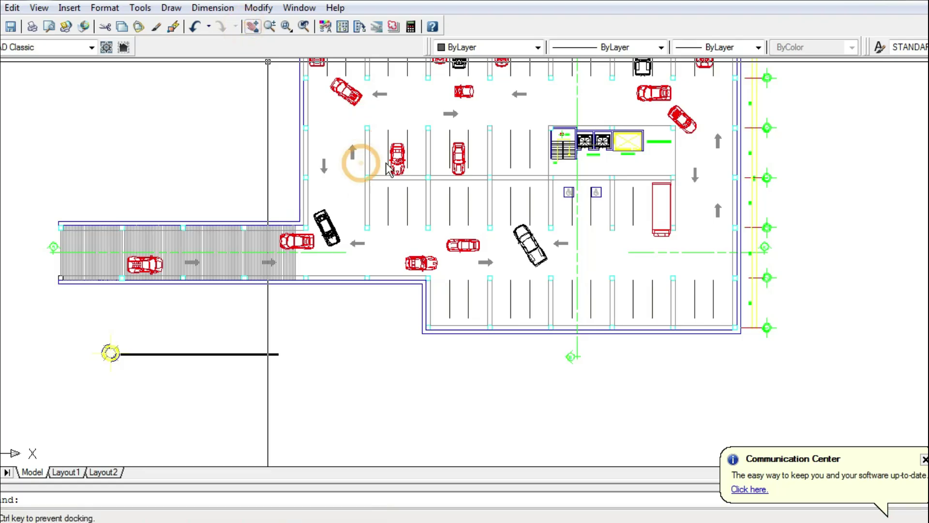
{"action": "left_click", "coordinate": [386, 162]}
{"action": "left_click", "coordinate": [360, 122]}
{"action": "key", "text": "Escape"}
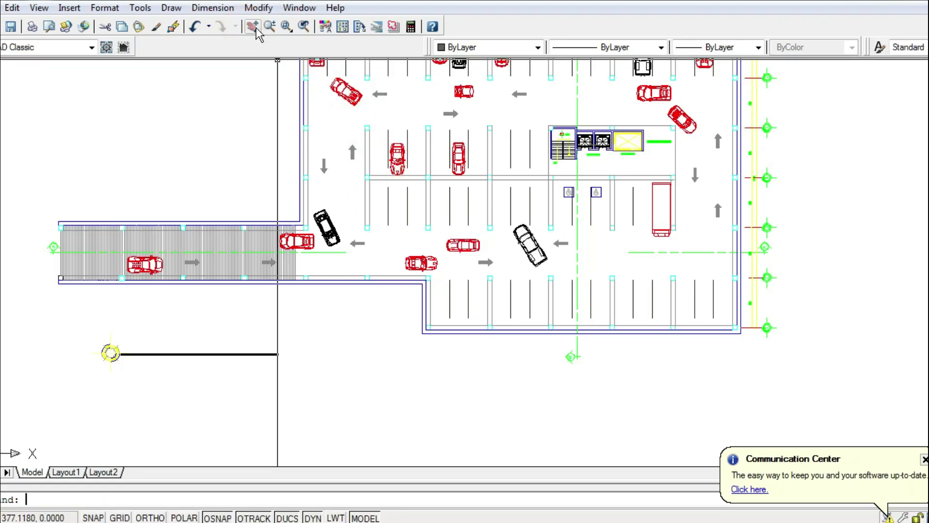
{"action": "left_click", "coordinate": [255, 27]}
Examine the basement's upper parking row, including the grid bubbles, column bay dimensions and parked cars.
{"action": "left_click_drag", "start_coordinate": [431, 168], "coordinate": [411, 291]}
{"action": "scroll", "coordinate": [349, 116], "scroll_direction": "up", "scroll_amount": 5}
{"action": "scroll", "coordinate": [441, 137], "scroll_direction": "up", "scroll_amount": 2}
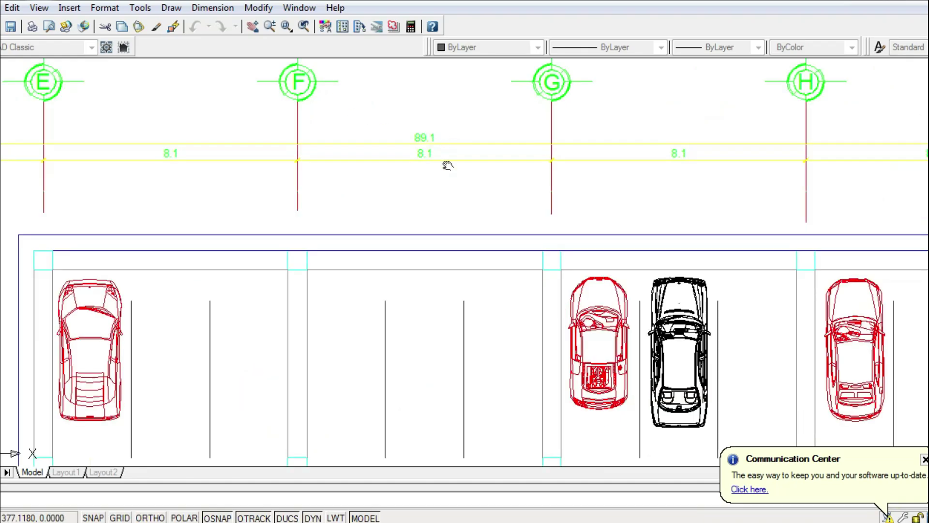
{"action": "left_click_drag", "start_coordinate": [518, 137], "coordinate": [375, 164]}
{"action": "left_click_drag", "start_coordinate": [589, 194], "coordinate": [421, 217]}
{"action": "left_click_drag", "start_coordinate": [672, 241], "coordinate": [434, 210]}
{"action": "left_click_drag", "start_coordinate": [602, 262], "coordinate": [369, 215]}
Examine the basement's stair and lift core, loading area, accessible parking bays and traffic direction arrows.
{"action": "scroll", "coordinate": [486, 190], "scroll_direction": "down", "scroll_amount": 3}
{"action": "left_click_drag", "start_coordinate": [615, 304], "coordinate": [542, 218]}
{"action": "left_click_drag", "start_coordinate": [541, 300], "coordinate": [529, 177]}
{"action": "left_click_drag", "start_coordinate": [530, 313], "coordinate": [526, 195]}
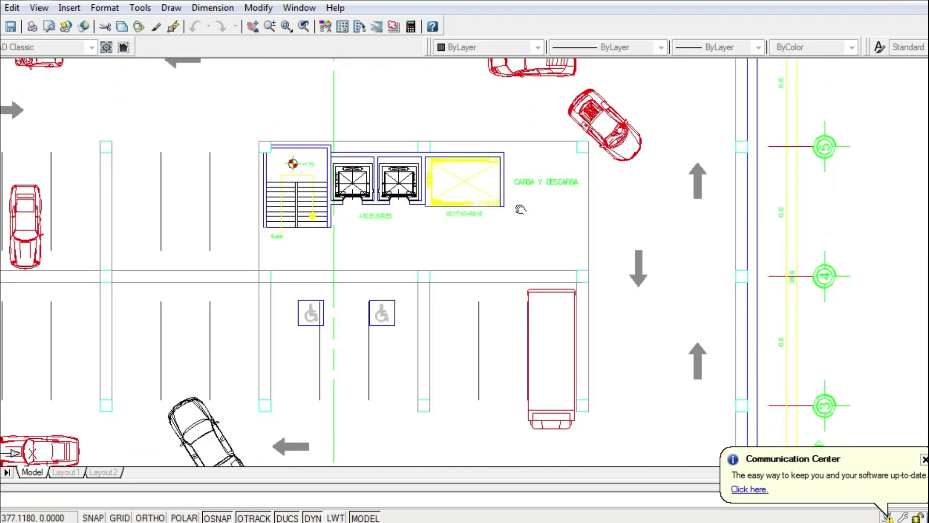
Switch to the open drawing admin blk_working drg floor plan.dwg and activate the Pan tool on its plan.
{"action": "left_click", "coordinate": [299, 8]}
{"action": "left_click", "coordinate": [380, 196]}
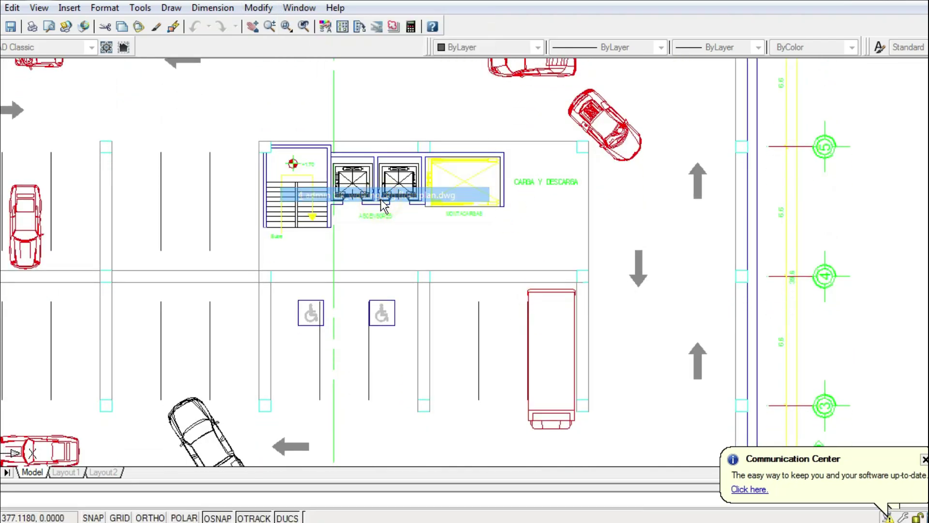
{"action": "left_click", "coordinate": [249, 18]}
{"action": "left_click_drag", "start_coordinate": [167, 181], "coordinate": [241, 176]}
{"action": "scroll", "coordinate": [225, 150], "scroll_direction": "up", "scroll_amount": 2}
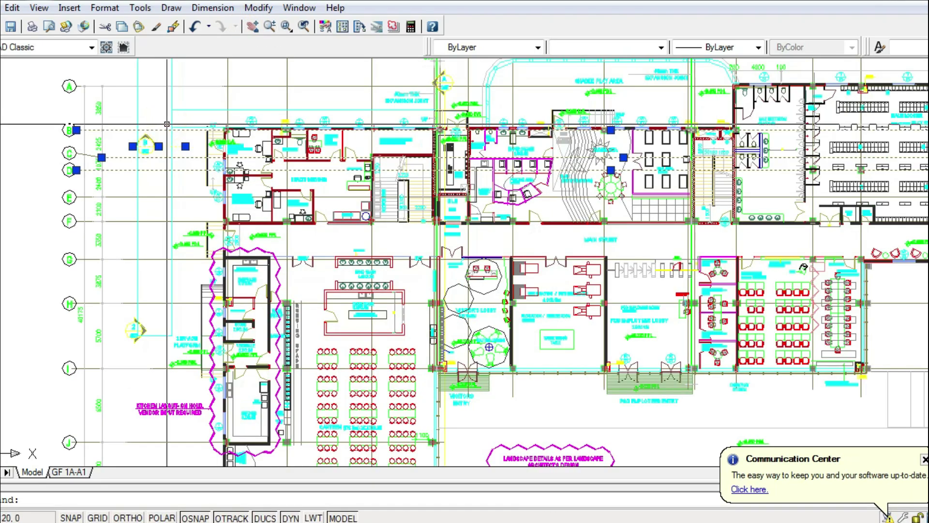
{"action": "left_click", "coordinate": [254, 27]}
Examine the admin block's floor plan from the office rooms and entrance lobbies across to the locker area.
{"action": "mouse_move", "coordinate": [211, 110]}
{"action": "left_mouse_down"}
{"action": "mouse_move", "coordinate": [251, 190]}
{"action": "mouse_move", "coordinate": [248, 225]}
{"action": "left_mouse_up"}
{"action": "scroll", "coordinate": [276, 299], "scroll_direction": "up", "scroll_amount": 2}
{"action": "left_click_drag", "start_coordinate": [594, 297], "coordinate": [423, 272]}
{"action": "left_click_drag", "start_coordinate": [696, 288], "coordinate": [566, 288]}
{"action": "left_click_drag", "start_coordinate": [740, 311], "coordinate": [574, 262]}
{"action": "left_click_drag", "start_coordinate": [781, 260], "coordinate": [550, 274]}
{"action": "left_click_drag", "start_coordinate": [910, 290], "coordinate": [798, 306]}
Examine the male locker area along grids 11 to 14, including its column spacing, V01 window tags and RWP.
{"action": "scroll", "coordinate": [798, 305], "scroll_direction": "up", "scroll_amount": 4}
{"action": "left_click_drag", "start_coordinate": [723, 214], "coordinate": [678, 331]}
{"action": "left_click_drag", "start_coordinate": [645, 204], "coordinate": [626, 303]}
{"action": "mouse_move", "coordinate": [476, 149]}
{"action": "left_mouse_down"}
{"action": "mouse_move", "coordinate": [521, 187]}
{"action": "mouse_move", "coordinate": [591, 189]}
{"action": "left_mouse_up"}
{"action": "left_click_drag", "start_coordinate": [362, 304], "coordinate": [457, 293]}
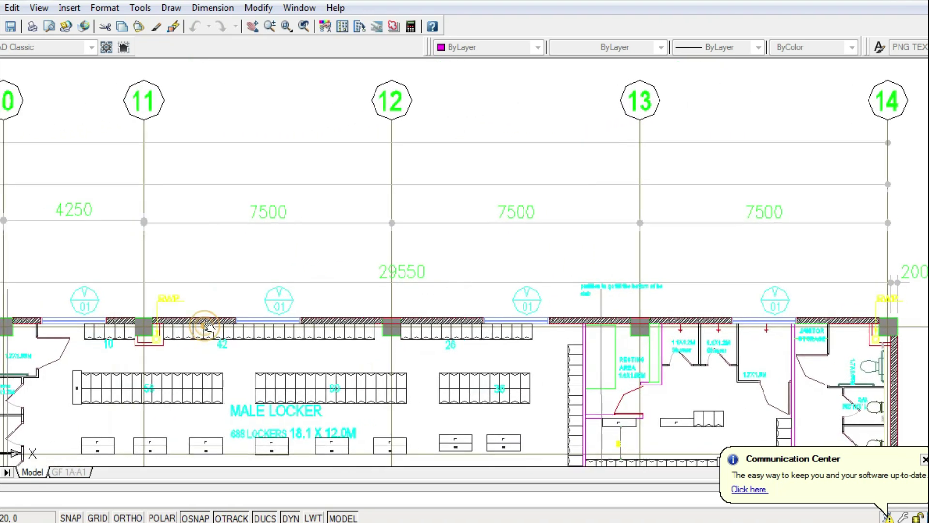
{"action": "left_click_drag", "start_coordinate": [208, 327], "coordinate": [324, 322]}
{"action": "scroll", "coordinate": [201, 323], "scroll_direction": "up", "scroll_amount": 3}
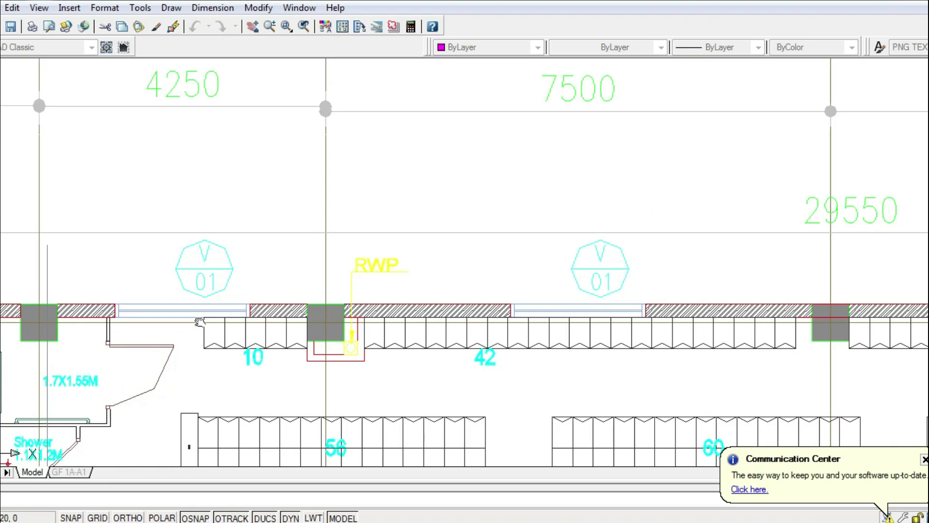
{"action": "left_click_drag", "start_coordinate": [310, 278], "coordinate": [490, 290]}
Examine the admin block's overall layout, including the locker rooms, dining seating, entrances and grid lines.
{"action": "scroll", "coordinate": [427, 243], "scroll_direction": "down", "scroll_amount": 4}
{"action": "left_click_drag", "start_coordinate": [403, 378], "coordinate": [463, 190]}
{"action": "scroll", "coordinate": [459, 228], "scroll_direction": "down", "scroll_amount": 4}
{"action": "left_click_drag", "start_coordinate": [439, 325], "coordinate": [508, 224]}
{"action": "left_click_drag", "start_coordinate": [235, 307], "coordinate": [438, 240]}
{"action": "scroll", "coordinate": [439, 242], "scroll_direction": "down", "scroll_amount": 4}
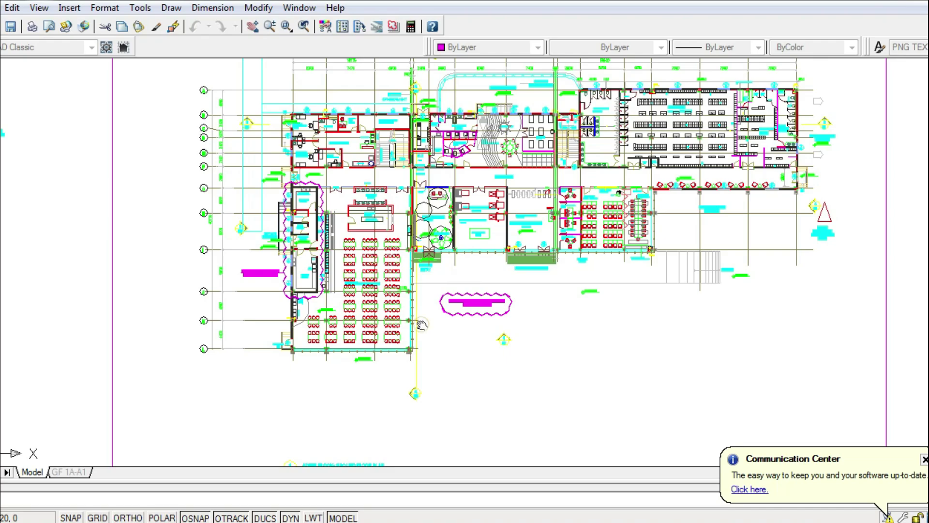
{"action": "left_click_drag", "start_coordinate": [422, 324], "coordinate": [446, 197]}
{"action": "scroll", "coordinate": [445, 213], "scroll_direction": "down", "scroll_amount": 2}
{"action": "left_click_drag", "start_coordinate": [389, 300], "coordinate": [532, 267]}
{"action": "right_click", "coordinate": [315, 202]}
{"action": "left_click", "coordinate": [366, 209]}
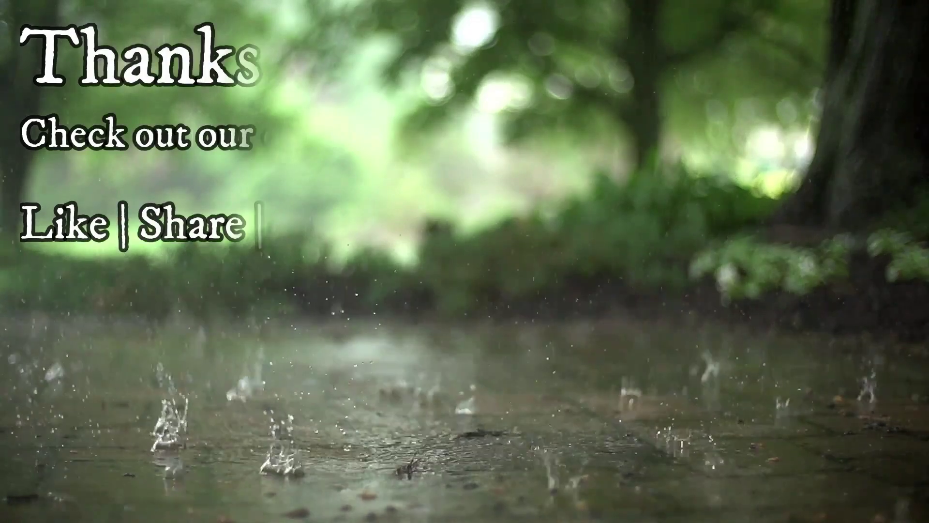